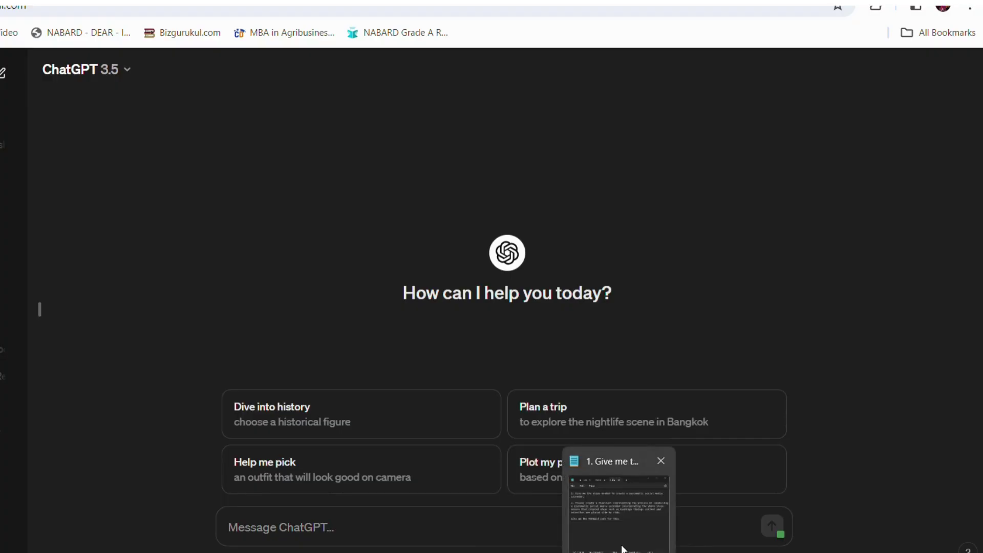
Copy the first prompt from the notes and ask ChatGPT for the steps needed to create a systematic social media calendar.
{"action": "left_click", "coordinate": [621, 545]}
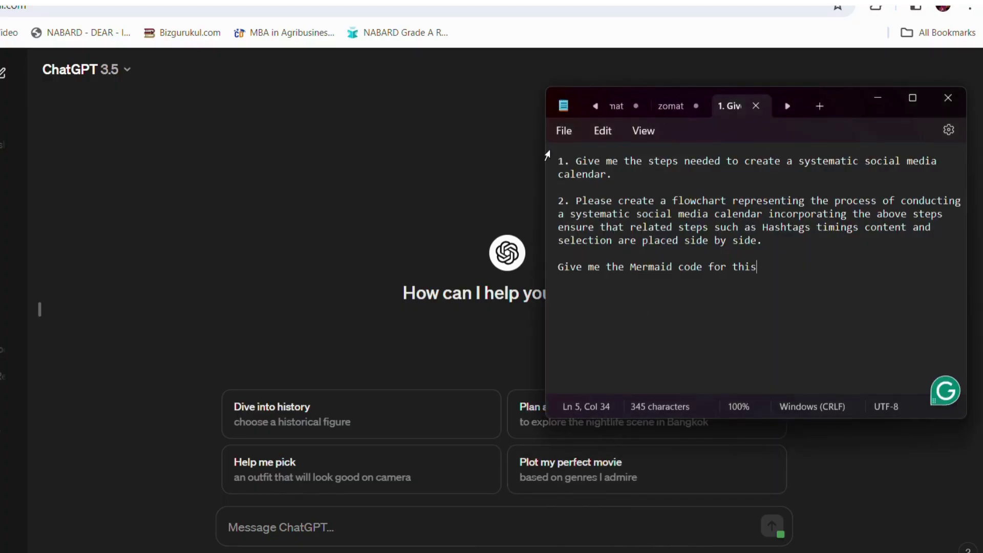
{"action": "left_click_drag", "start_coordinate": [571, 161], "coordinate": [630, 181]}
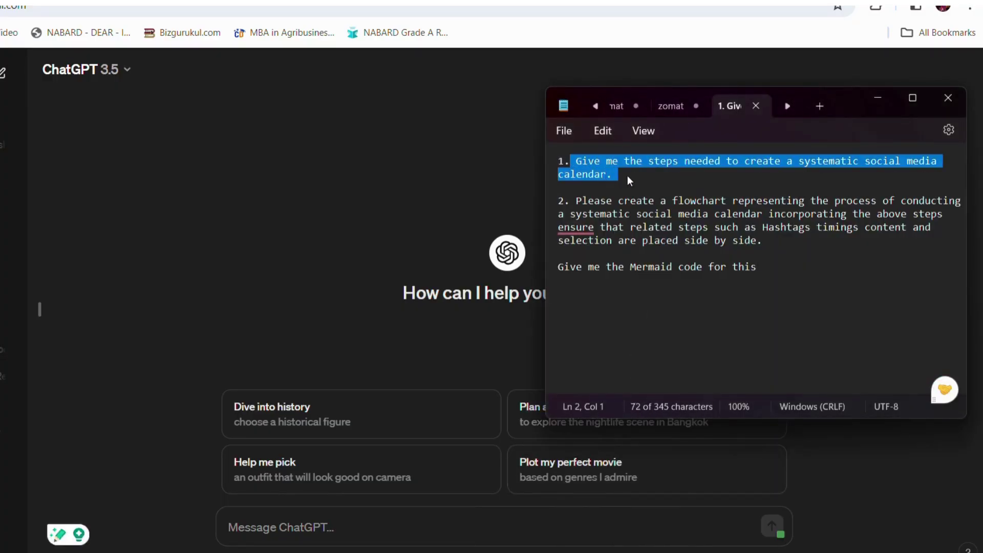
{"action": "key", "text": "ctrl+c"}
{"action": "left_click", "coordinate": [356, 521]}
{"action": "key", "text": "ctrl+v"}
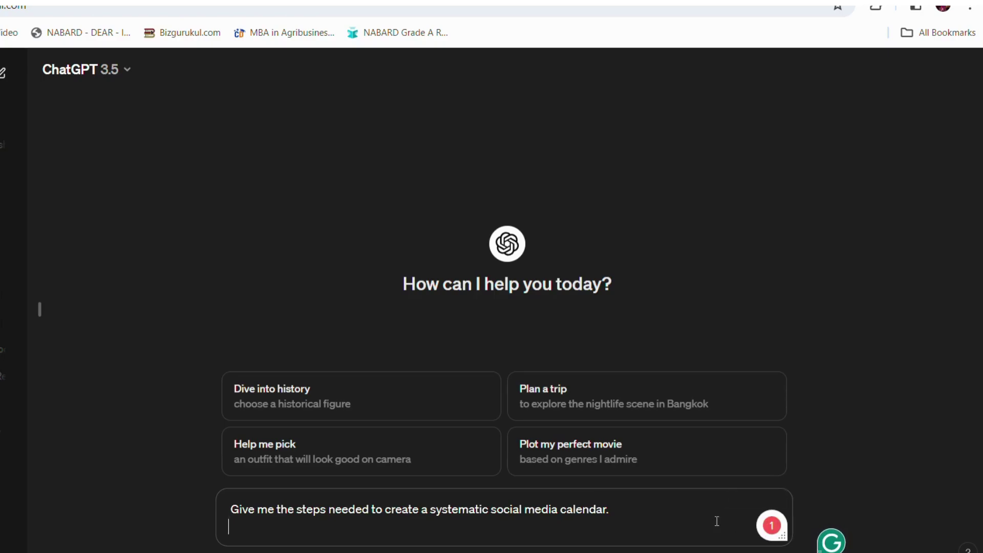
{"action": "key", "text": "Return"}
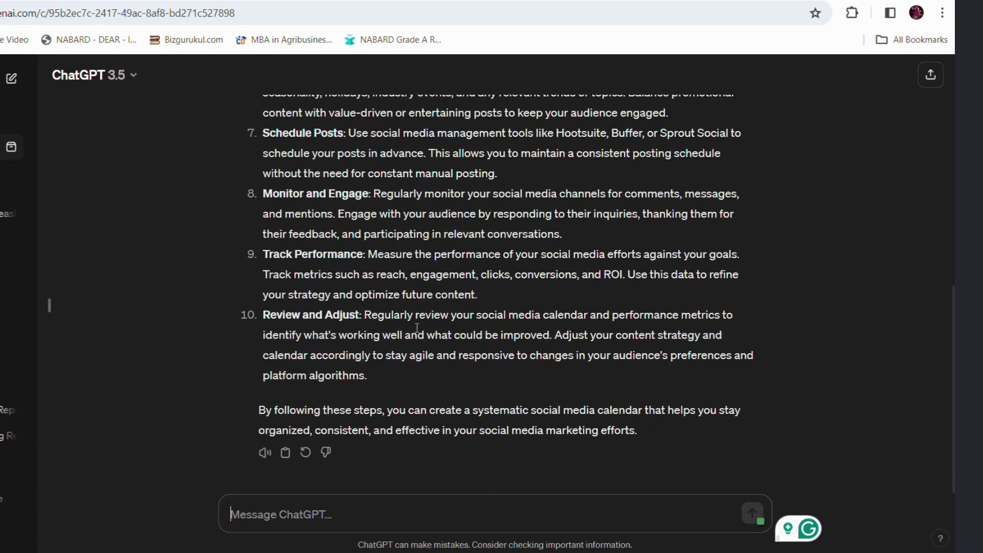
Review the listed calendar steps, and copy the second prompt, requesting a flowchart of the process, from the notes into the chat message.
{"action": "scroll", "coordinate": [416, 328], "scroll_direction": "up", "scroll_amount": 10}
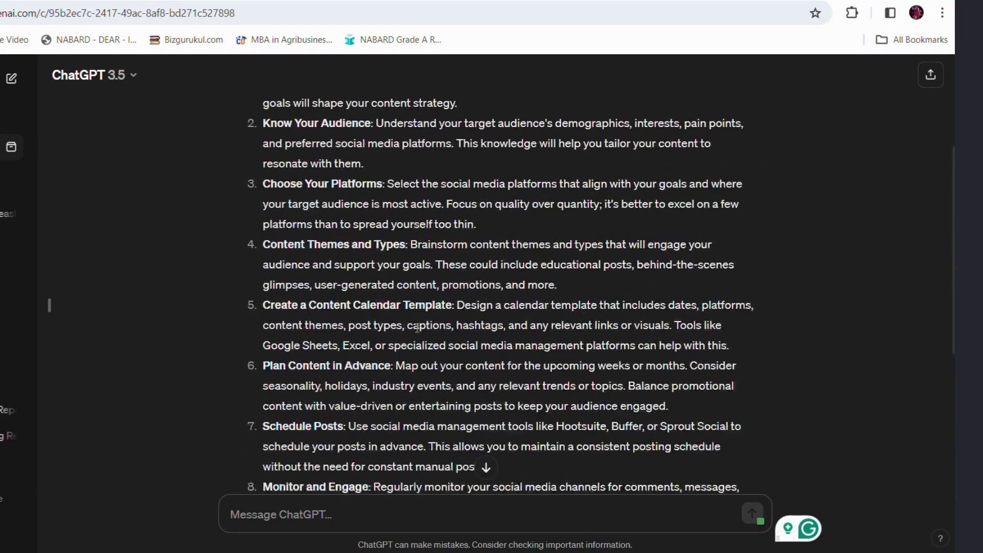
{"action": "scroll", "coordinate": [385, 262], "scroll_direction": "down", "scroll_amount": 4}
{"action": "scroll", "coordinate": [384, 262], "scroll_direction": "down", "scroll_amount": 5}
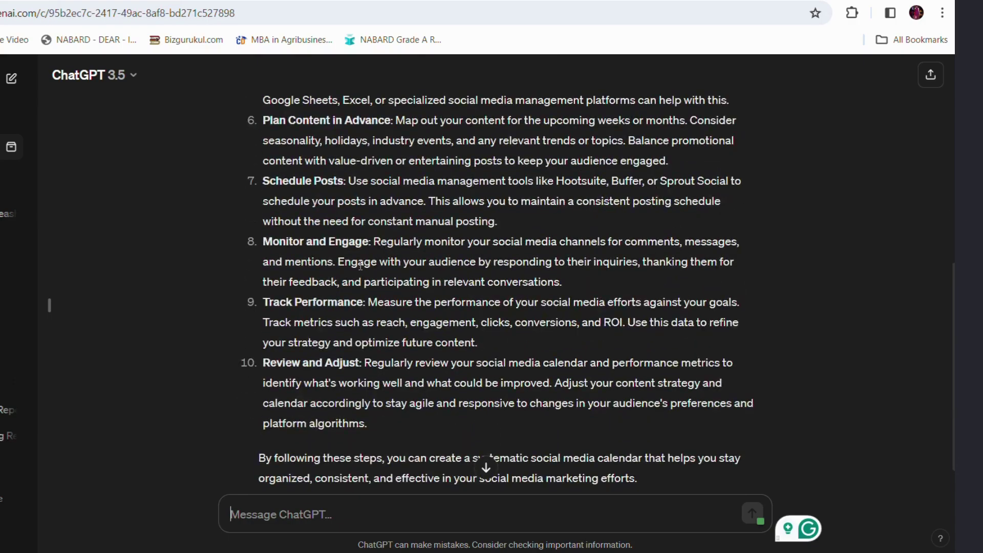
{"action": "left_click", "coordinate": [608, 519]}
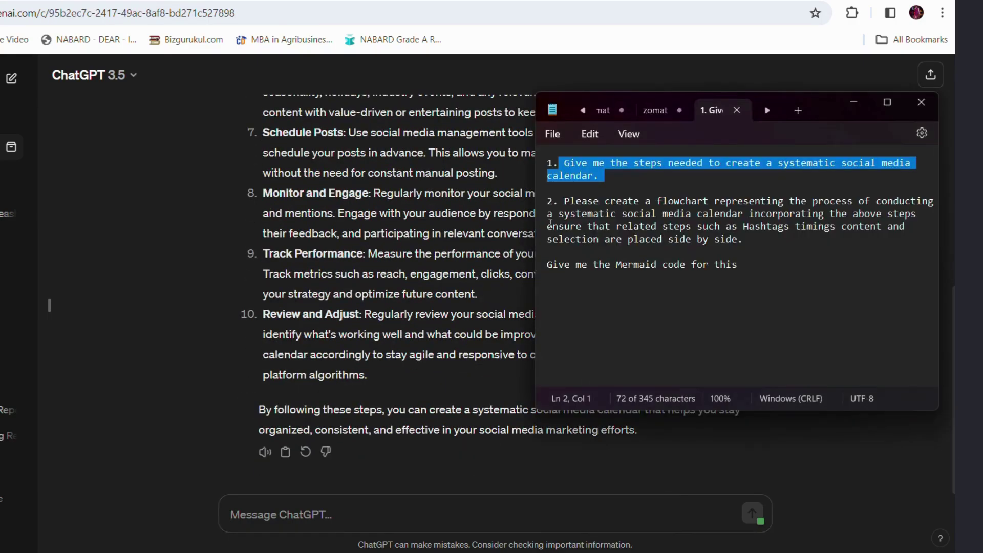
{"action": "left_click", "coordinate": [590, 215]}
{"action": "left_click_drag", "start_coordinate": [566, 201], "coordinate": [752, 237]}
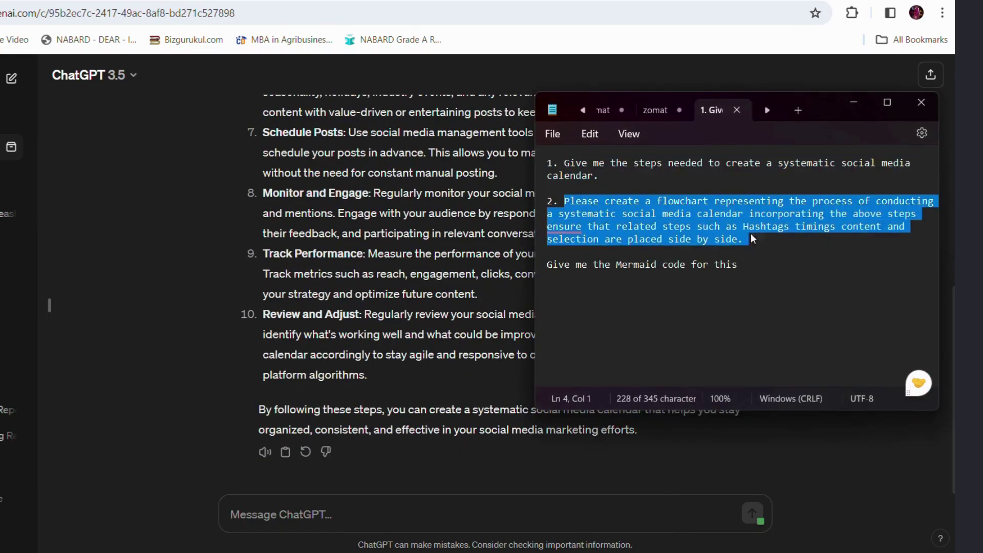
{"action": "left_click", "coordinate": [390, 513]}
{"action": "key", "text": "ctrl+v"}
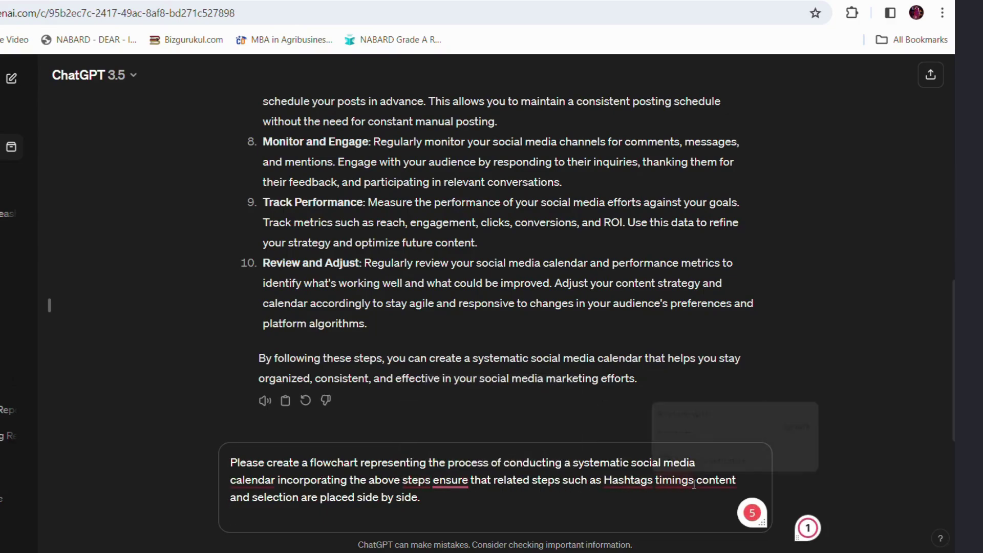
Replace the prompt's ending after "such as" with "Schedule post monitor track performance review adjust etc".
{"action": "scroll", "coordinate": [506, 342], "scroll_direction": "up", "scroll_amount": 5}
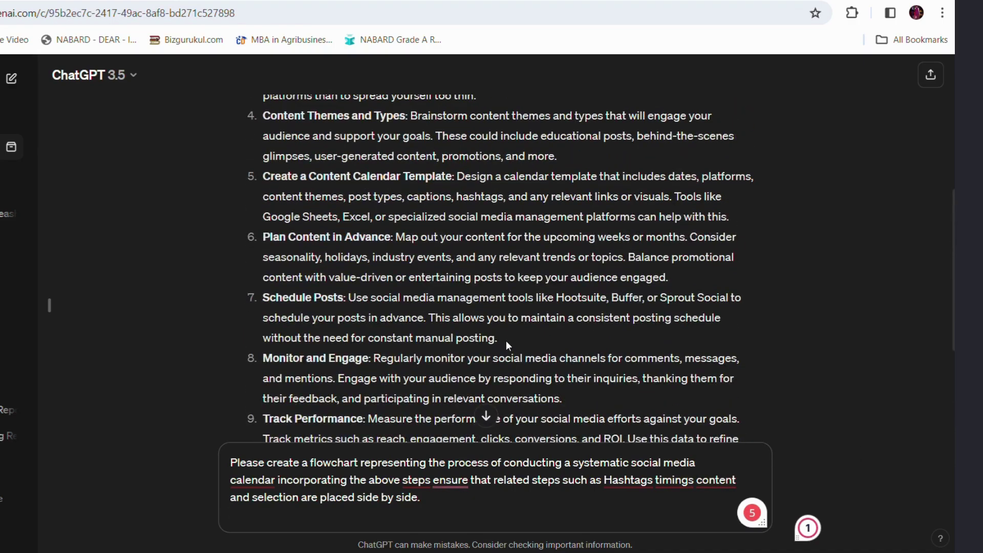
{"action": "scroll", "coordinate": [506, 340], "scroll_direction": "down", "scroll_amount": 3}
{"action": "mouse_move", "coordinate": [612, 478]}
{"action": "left_click_drag", "start_coordinate": [608, 484], "coordinate": [494, 499]}
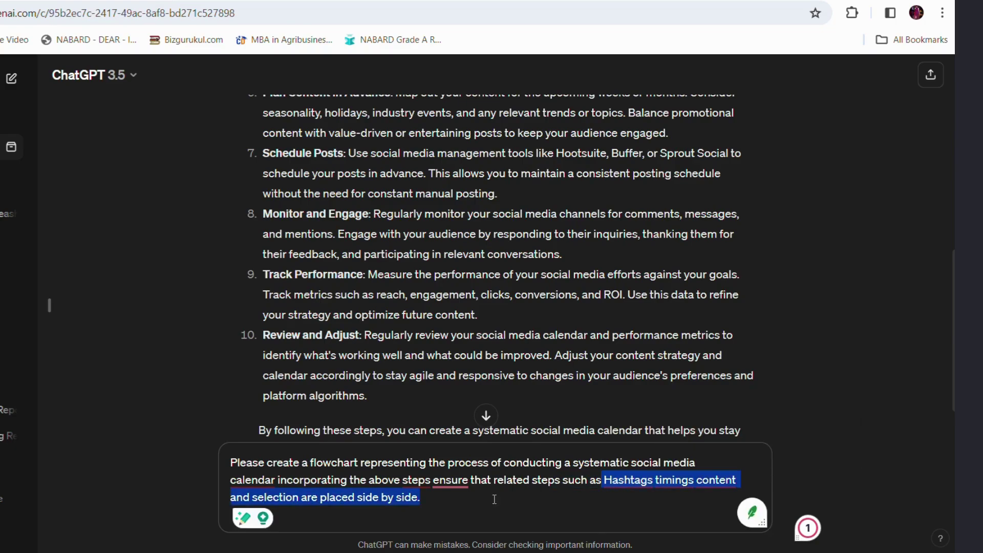
{"action": "key", "text": "BackSpace"}
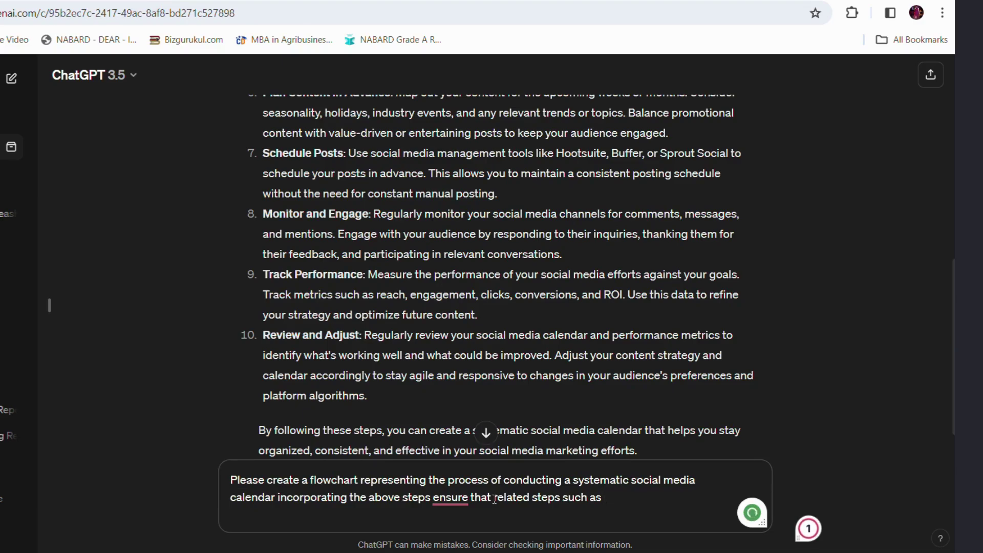
{"action": "type", "text": "Schedule post monitor track performance review adjust etc"}
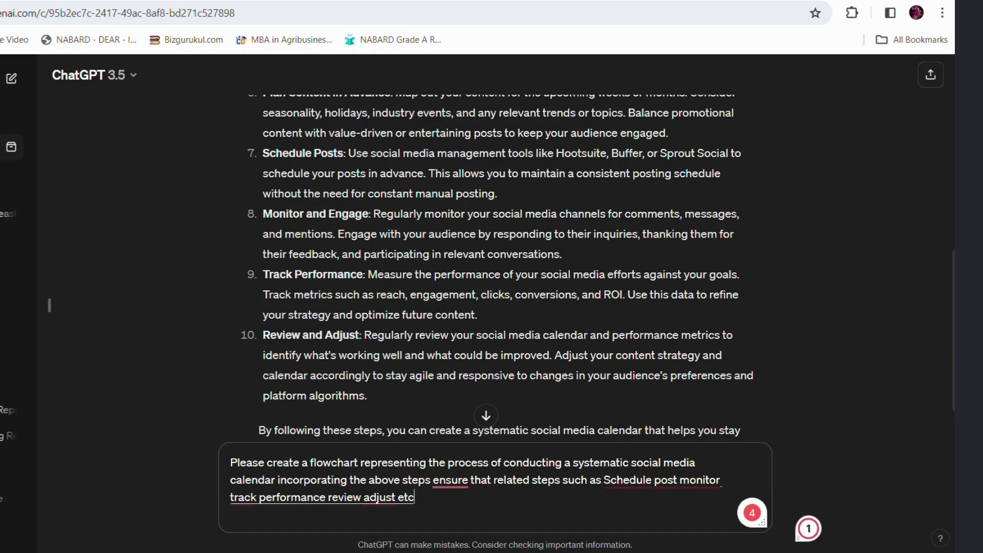
{"action": "key", "text": "shift+Return"}
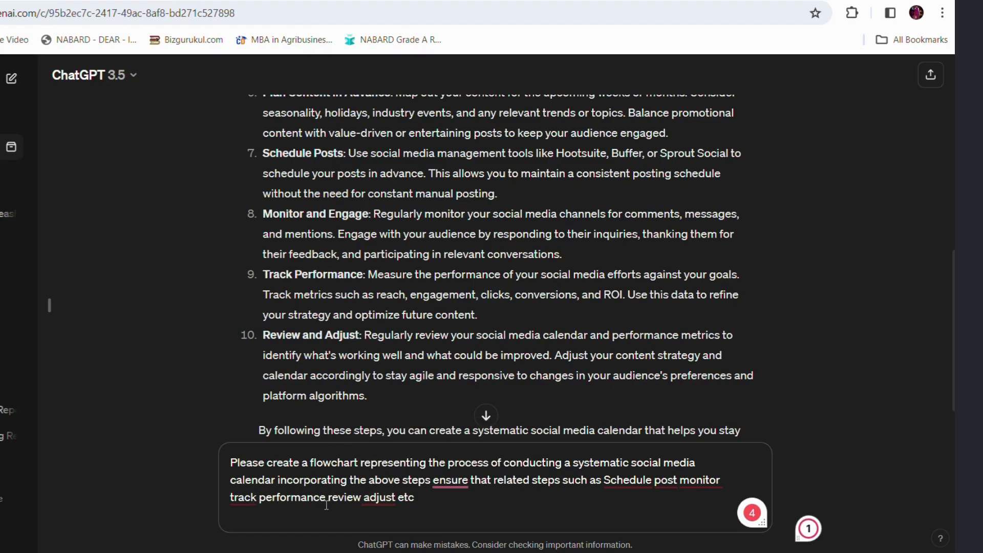
Separate the step names at the end of the prompt with commas and send the flowchart request.
{"action": "type", "text": ","}
{"action": "left_click", "coordinate": [365, 498]}
{"action": "type", "text": ","}
{"action": "key", "text": "Return"}
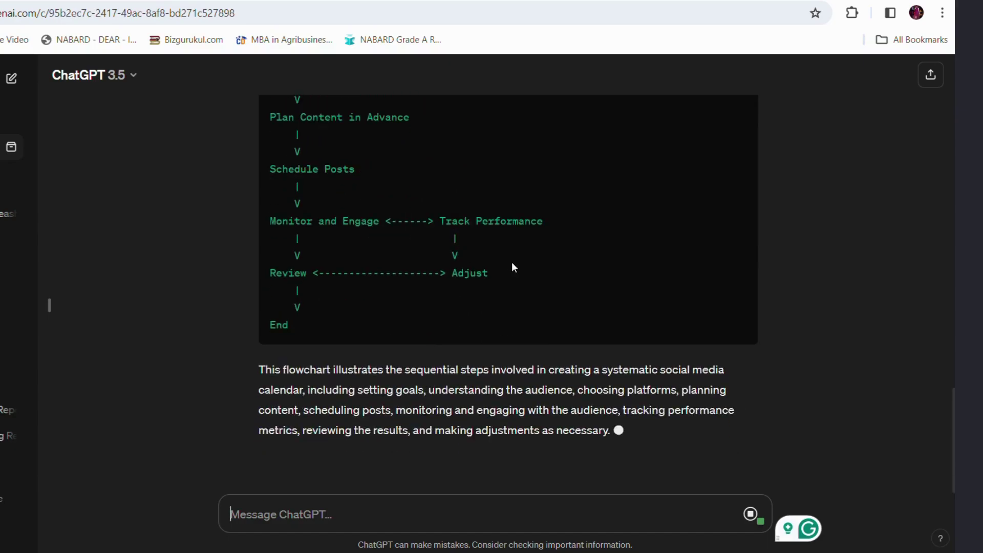
Examine the generated text flowchart from Start to End, including the side-by-side steps and the explanation below it.
{"action": "scroll", "coordinate": [442, 330], "scroll_direction": "up", "scroll_amount": 4}
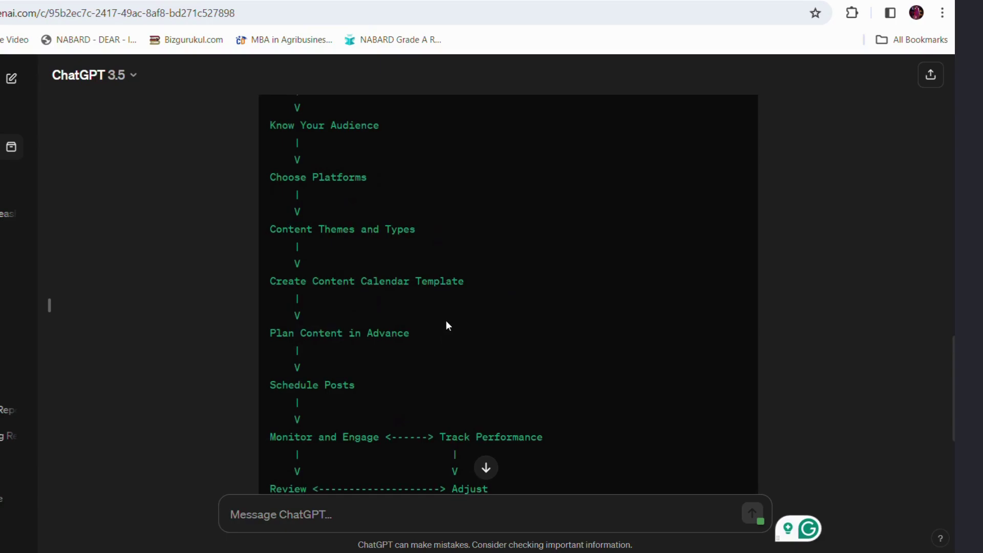
{"action": "scroll", "coordinate": [447, 320], "scroll_direction": "up", "scroll_amount": 1}
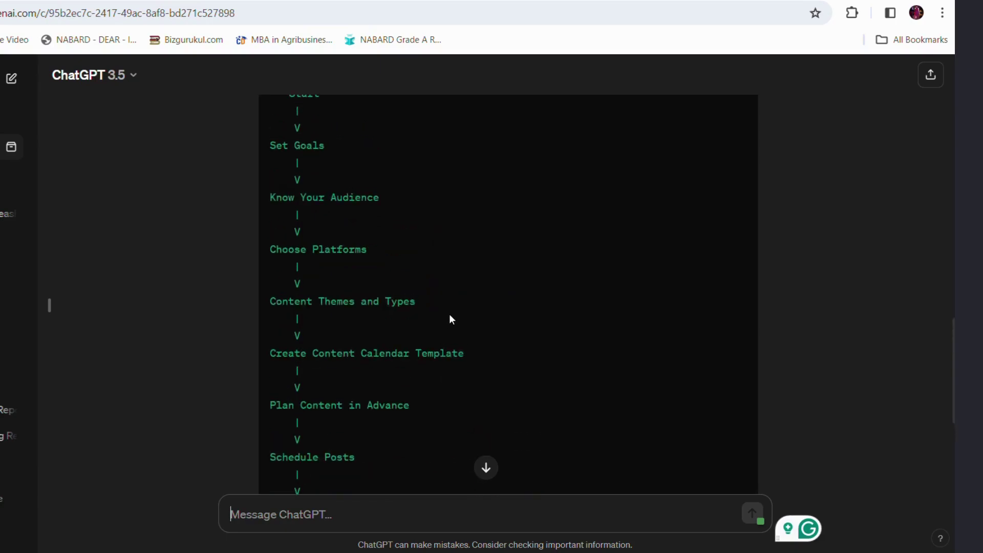
{"action": "scroll", "coordinate": [450, 315], "scroll_direction": "up", "scroll_amount": 1}
{"action": "scroll", "coordinate": [450, 316], "scroll_direction": "up", "scroll_amount": 3}
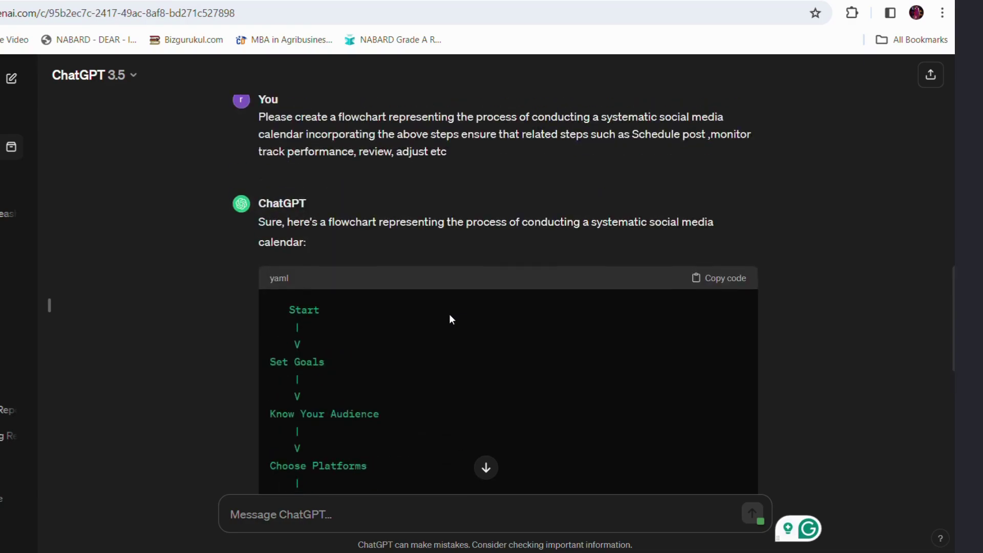
{"action": "scroll", "coordinate": [312, 296], "scroll_direction": "down", "scroll_amount": 1}
{"action": "scroll", "coordinate": [312, 307], "scroll_direction": "down", "scroll_amount": 1}
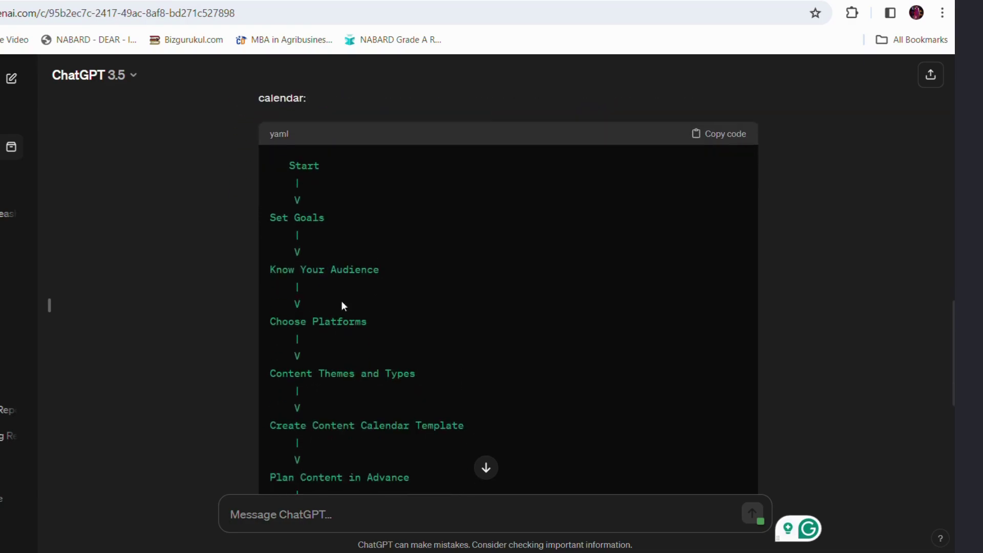
{"action": "scroll", "coordinate": [391, 333], "scroll_direction": "down", "scroll_amount": 4}
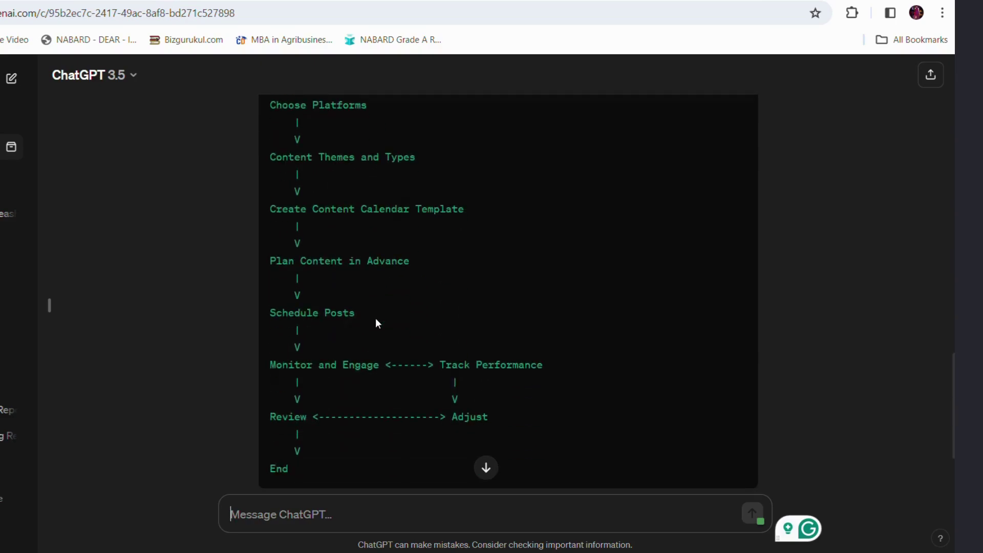
{"action": "scroll", "coordinate": [376, 325], "scroll_direction": "down", "scroll_amount": 1}
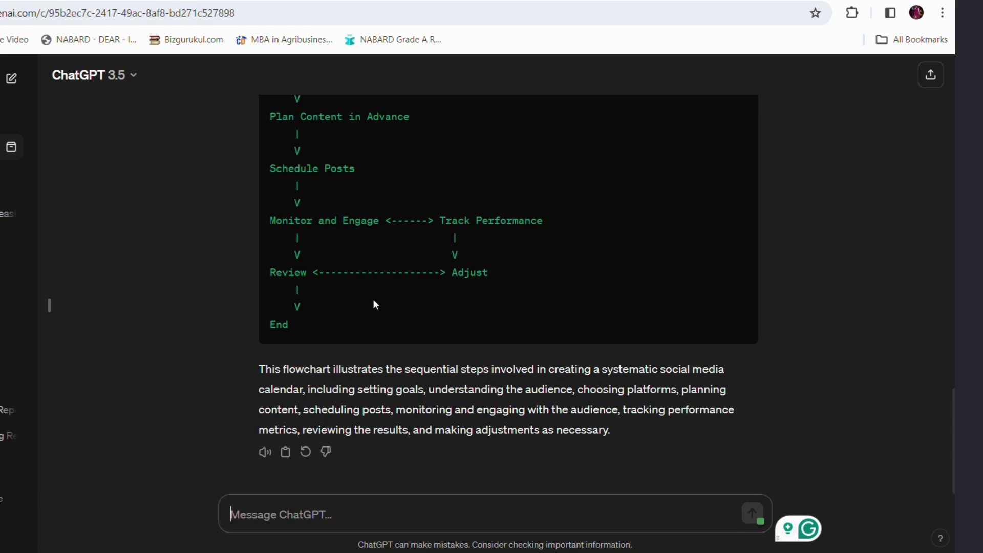
{"action": "scroll", "coordinate": [373, 299], "scroll_direction": "up", "scroll_amount": 6}
{"action": "scroll", "coordinate": [373, 299], "scroll_direction": "down", "scroll_amount": 6}
Copy "Give me the Mermaid code for this" from the notes and send it to ChatGPT.
{"action": "left_click", "coordinate": [614, 506]}
{"action": "triple_click", "coordinate": [610, 265]}
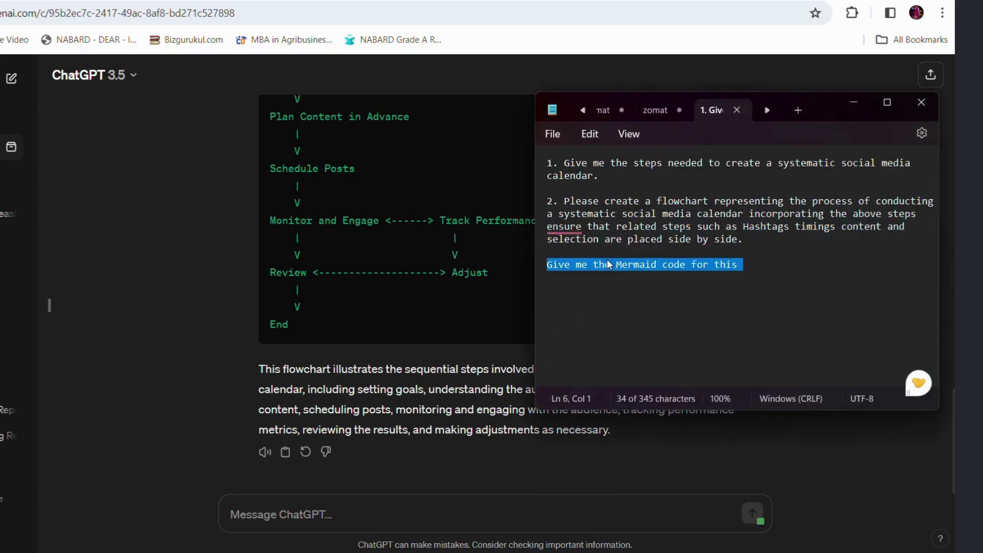
{"action": "key", "text": "ctrl+c"}
{"action": "left_click", "coordinate": [426, 509]}
{"action": "key", "text": "ctrl+v"}
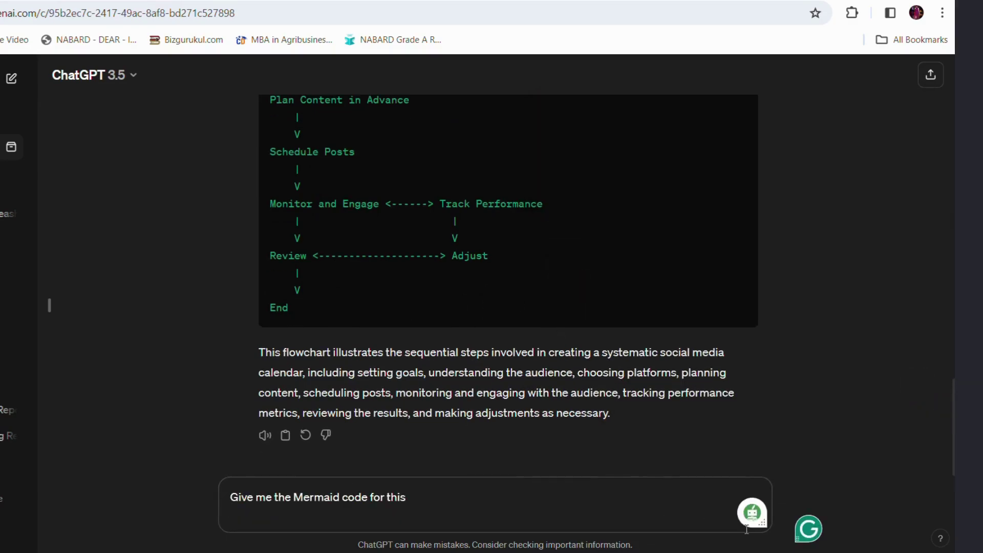
{"action": "key", "text": "Return"}
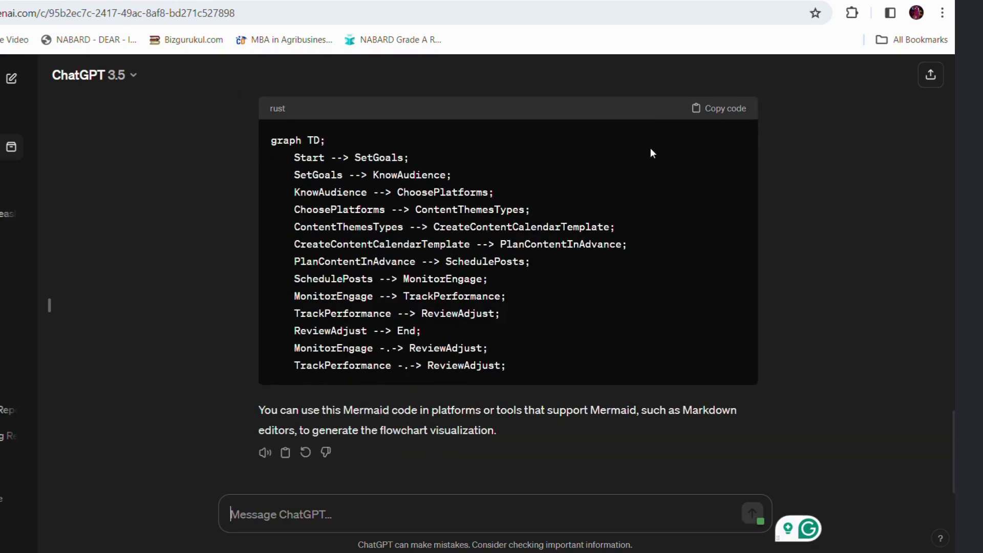
Copy the generated Mermaid code and open draw.io from the search results, deferring the choice of where to save diagrams.
{"action": "left_click", "coordinate": [728, 110]}
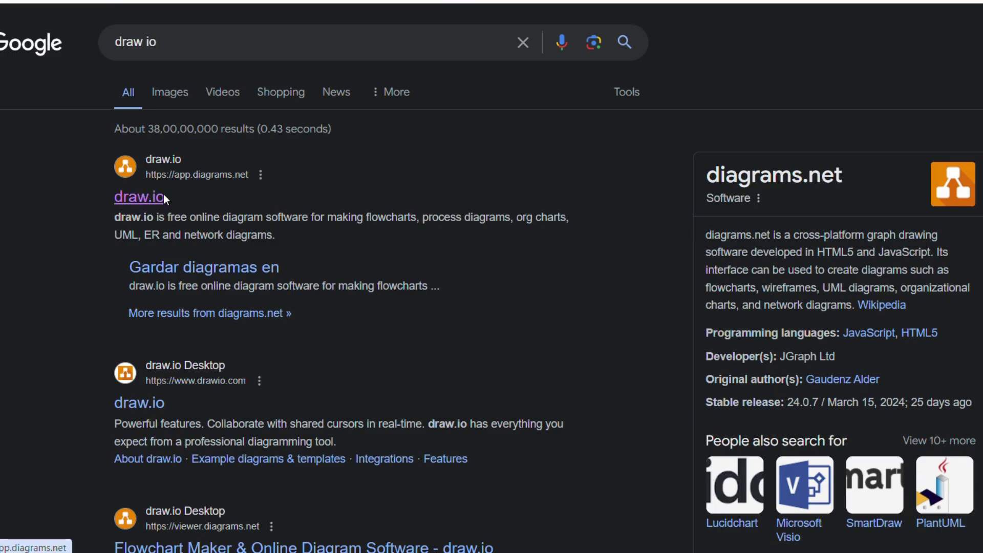
{"action": "left_click", "coordinate": [151, 194]}
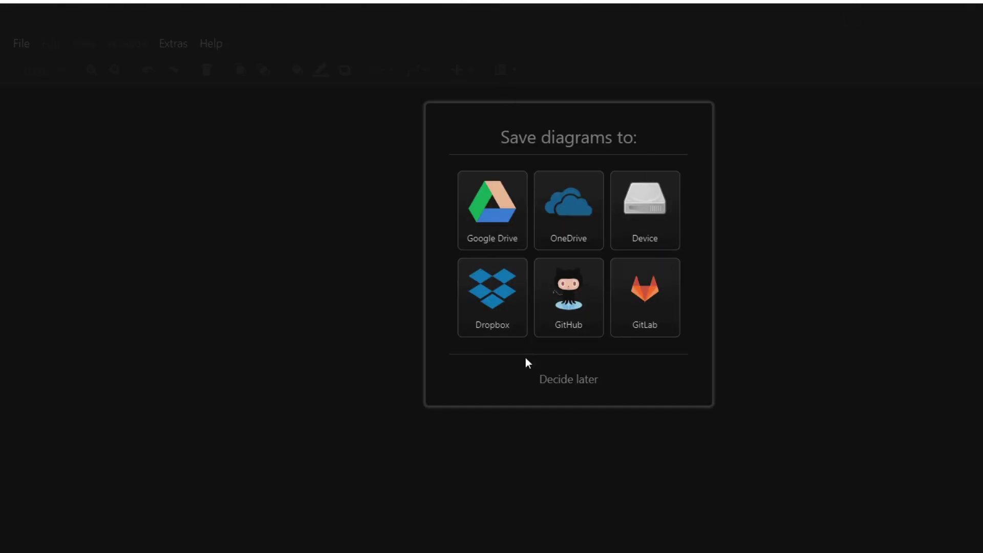
{"action": "left_click", "coordinate": [581, 384]}
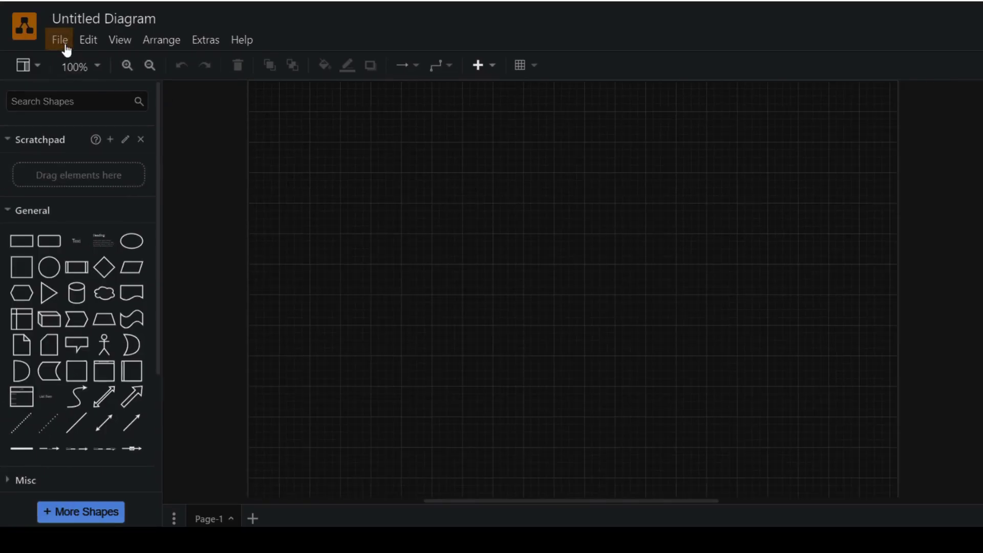
Create a new blank diagram named "Systematicreview diagram" as a .drawio file.
{"action": "left_click", "coordinate": [61, 45]}
{"action": "left_click", "coordinate": [73, 65]}
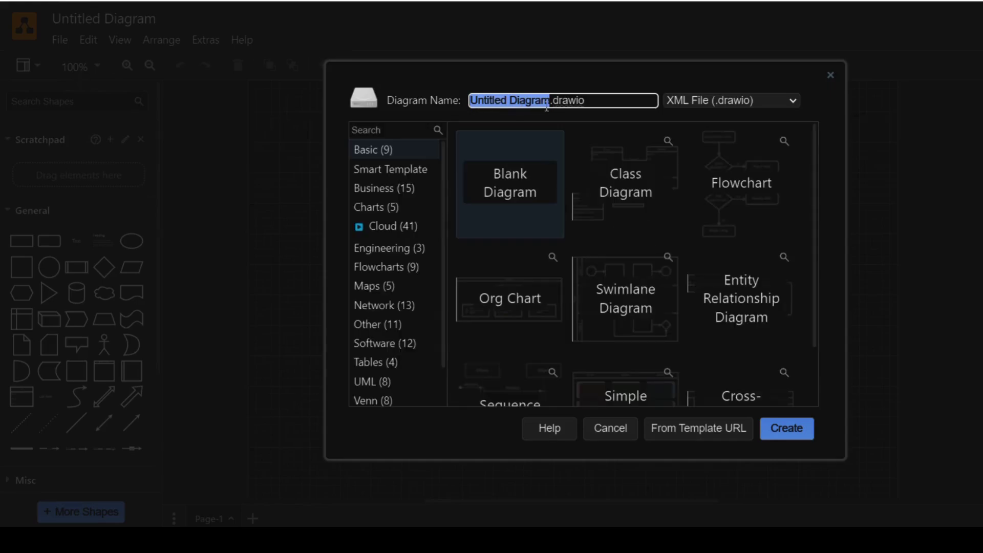
{"action": "key", "text": "BackSpace"}
{"action": "type", "text": "Systematicreview diagram"}
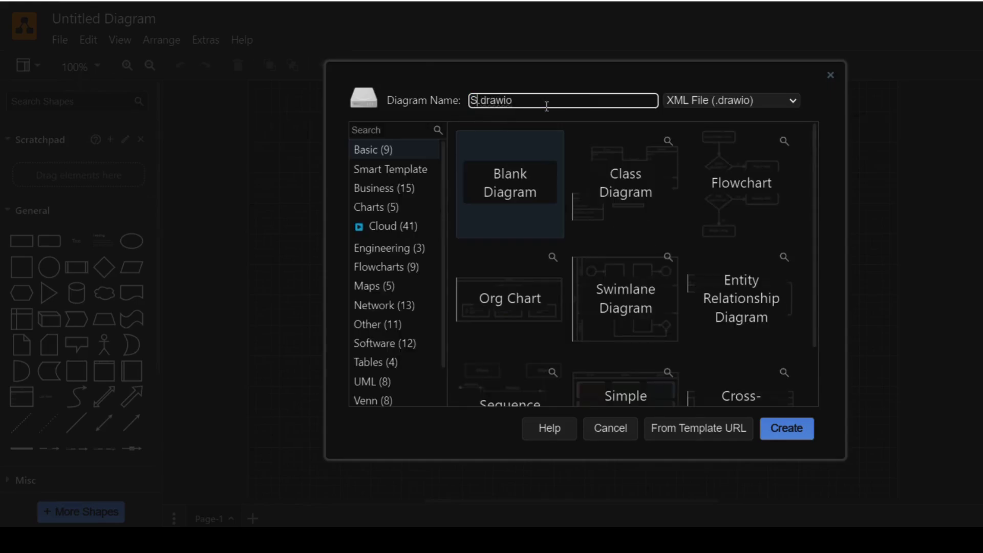
{"action": "key", "text": "Return"}
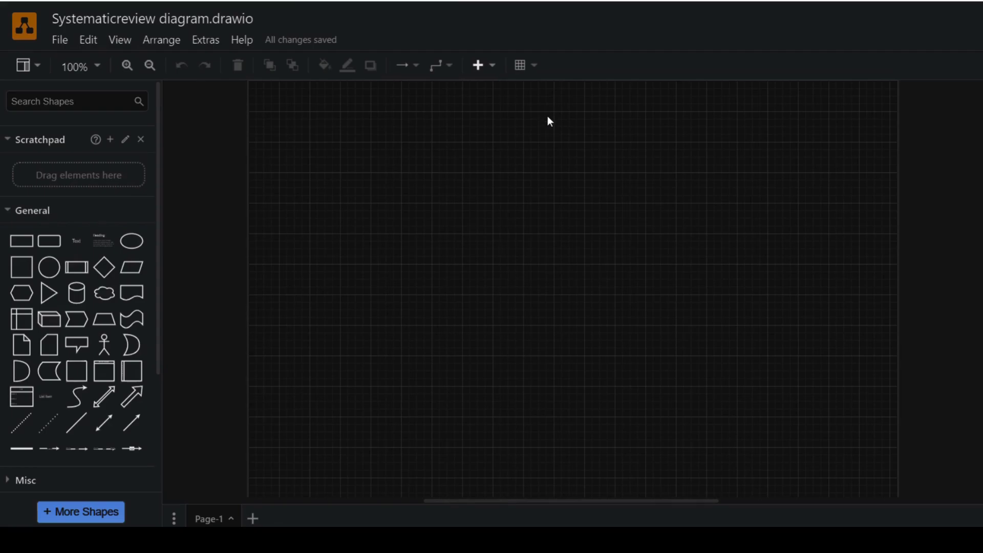
Insert a Mermaid diagram, replacing the sample code with the copied social media calendar flowchart code.
{"action": "left_click", "coordinate": [481, 65]}
{"action": "mouse_move", "coordinate": [522, 412]}
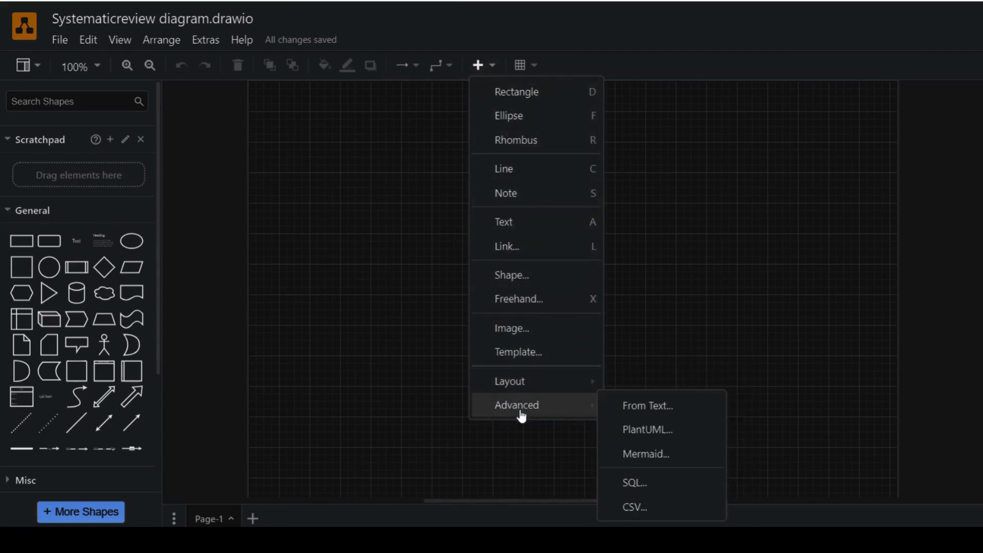
{"action": "left_click", "coordinate": [647, 454]}
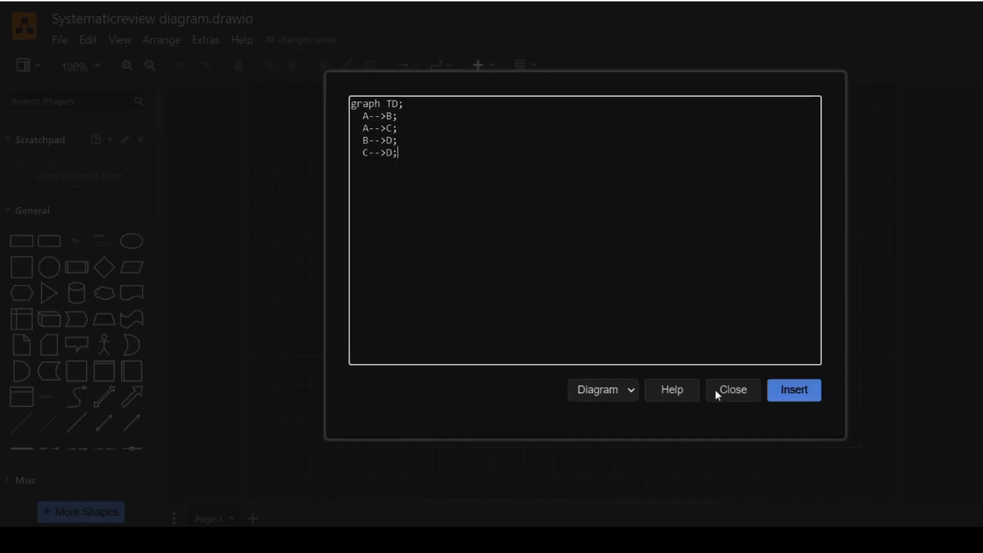
{"action": "key", "text": "ctrl+a"}
{"action": "key", "text": "BackSpace"}
{"action": "key", "text": "ctrl+v"}
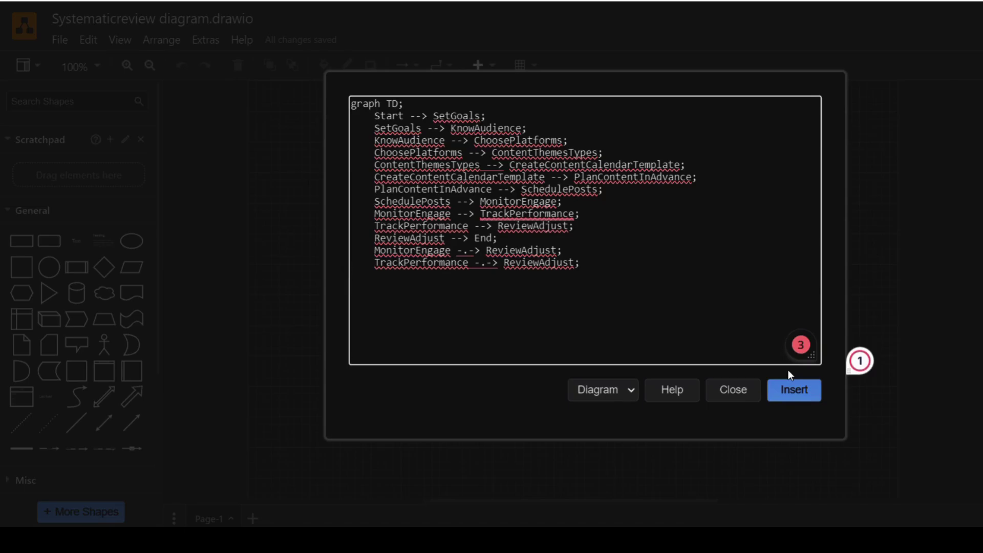
{"action": "left_click", "coordinate": [795, 391]}
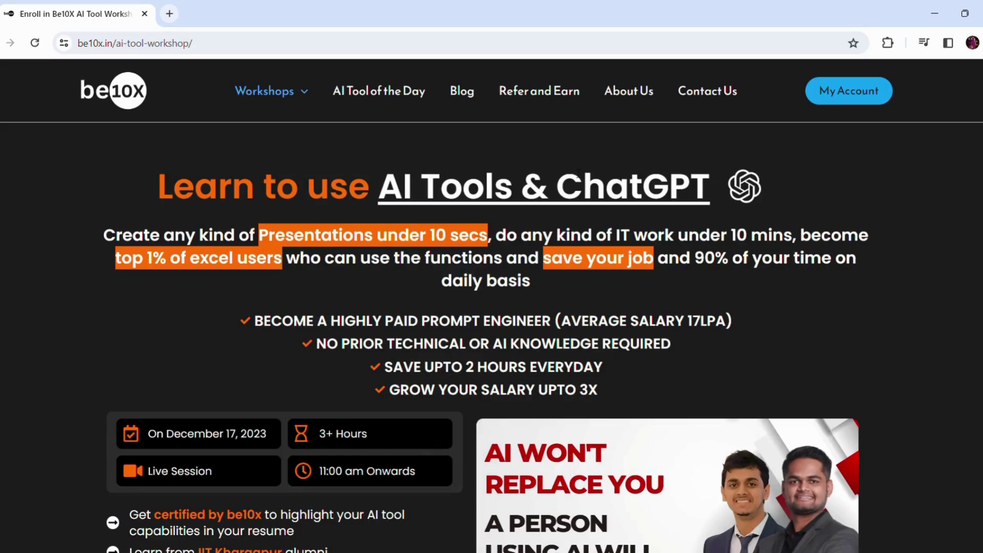
{"action": "scroll", "coordinate": [576, 173], "scroll_direction": "down", "scroll_amount": 8}
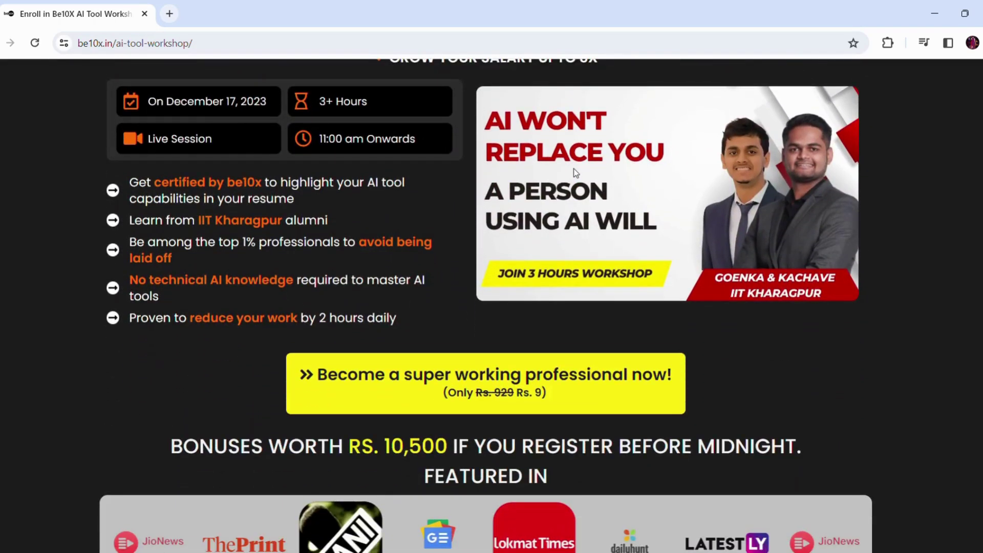
Examine the be10x AI tools workshop page for its schedule, benefits, price and reviews.
{"action": "scroll", "coordinate": [577, 173], "scroll_direction": "up", "scroll_amount": 1}
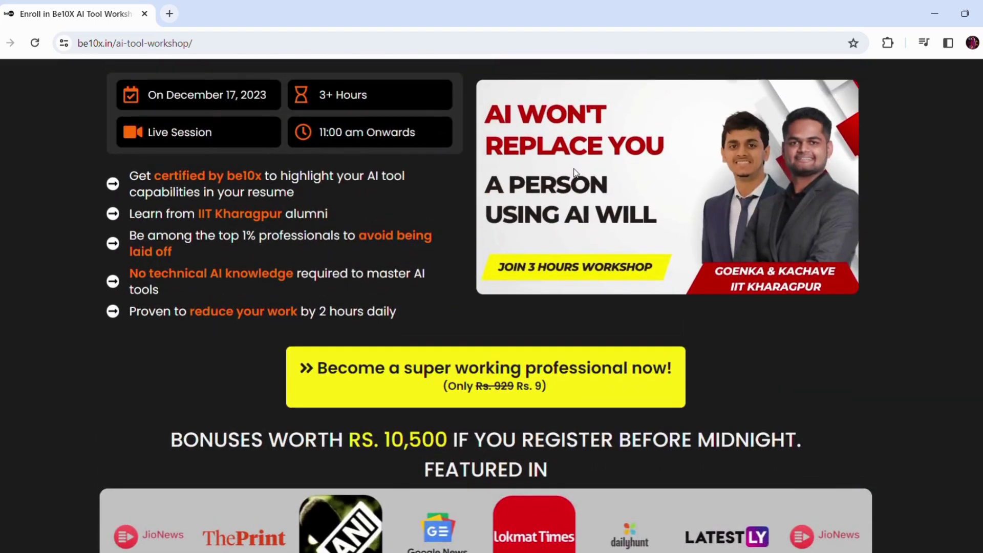
{"action": "scroll", "coordinate": [574, 172], "scroll_direction": "down", "scroll_amount": 2}
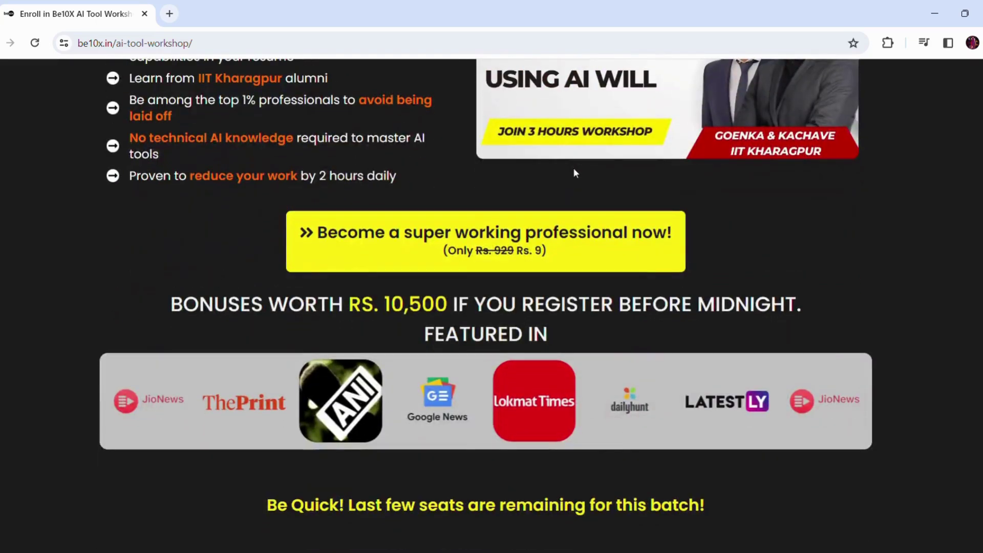
{"action": "scroll", "coordinate": [574, 174], "scroll_direction": "down", "scroll_amount": 4}
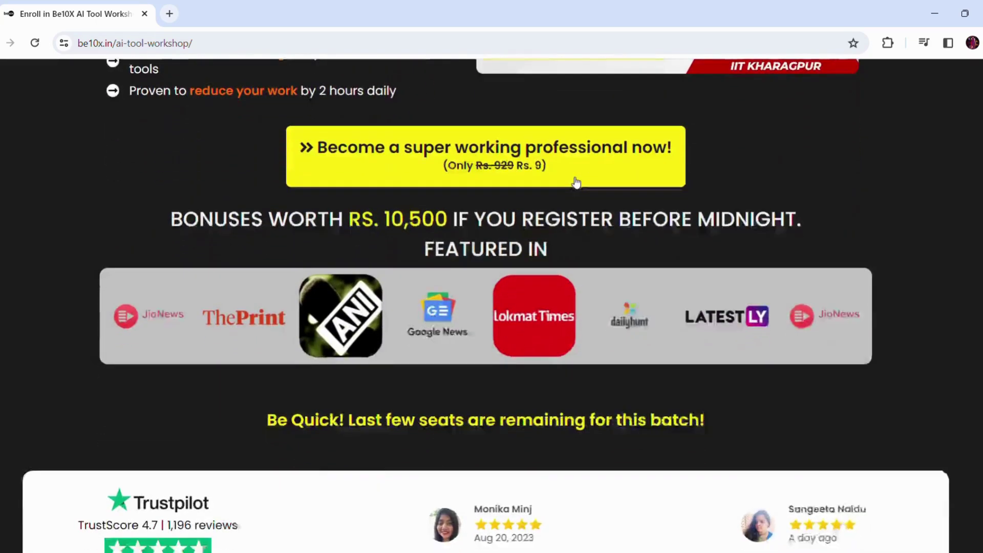
{"action": "scroll", "coordinate": [574, 181], "scroll_direction": "down", "scroll_amount": 1}
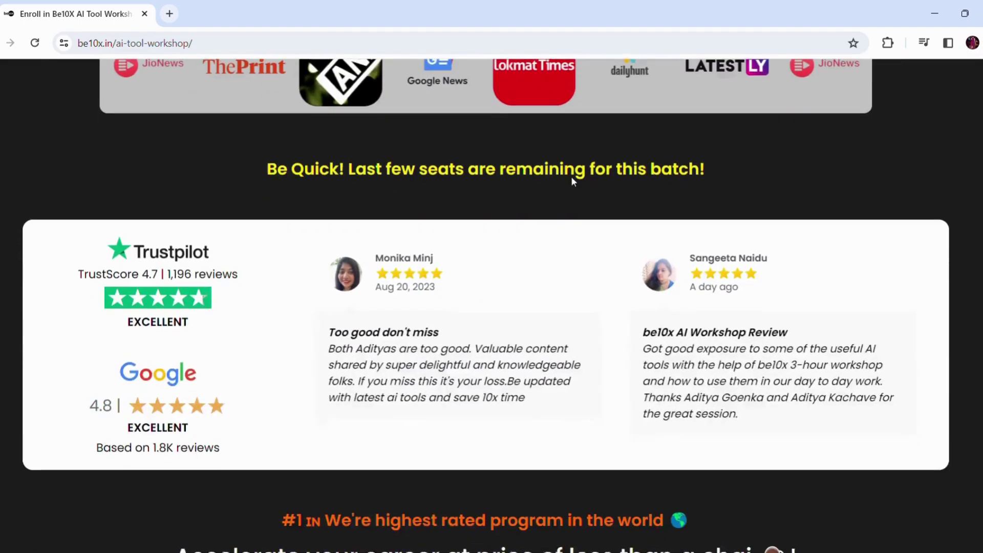
{"action": "scroll", "coordinate": [577, 182], "scroll_direction": "down", "scroll_amount": 2}
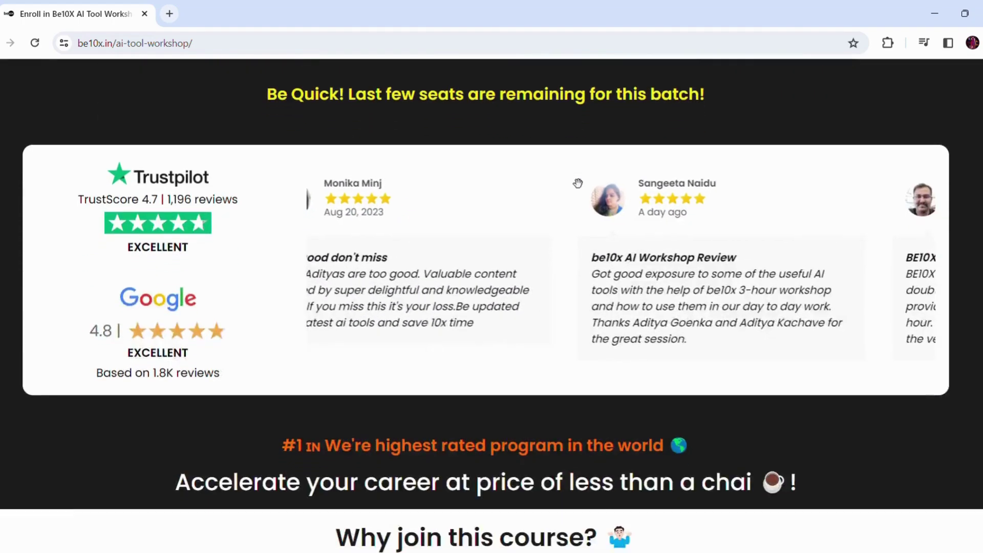
{"action": "scroll", "coordinate": [573, 181], "scroll_direction": "up", "scroll_amount": 3}
{"action": "scroll", "coordinate": [574, 182], "scroll_direction": "up", "scroll_amount": 7}
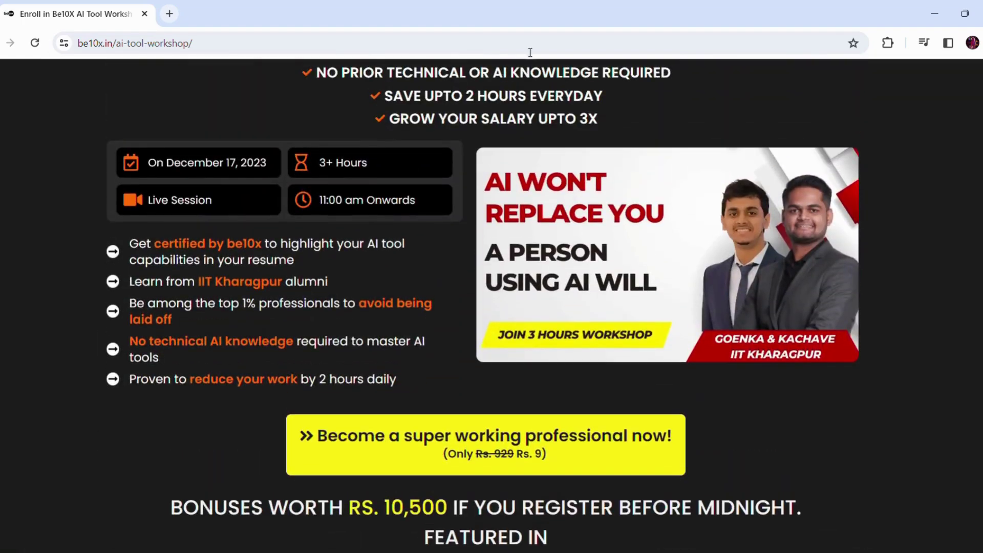
{"action": "scroll", "coordinate": [549, 375], "scroll_direction": "up", "scroll_amount": 3}
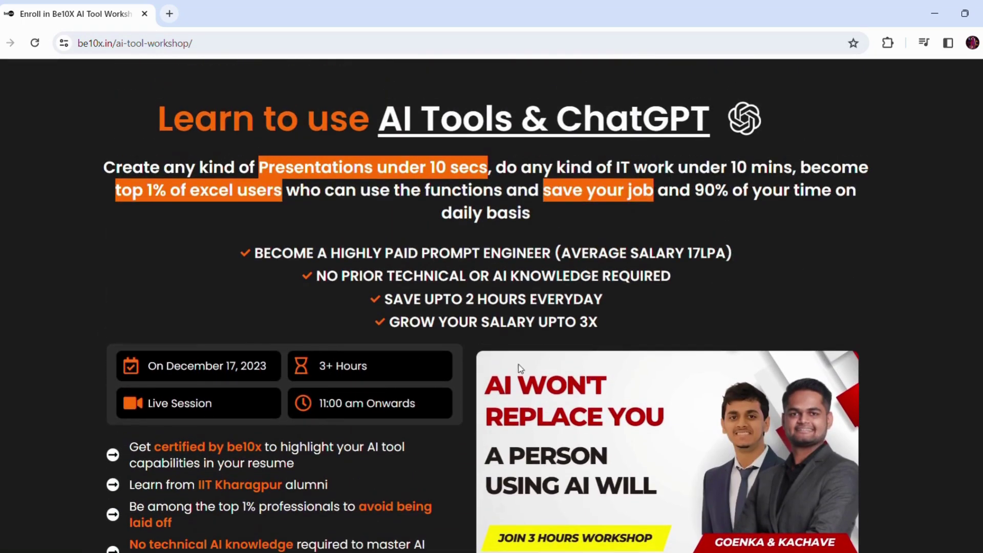
{"action": "scroll", "coordinate": [499, 338], "scroll_direction": "up", "scroll_amount": 1}
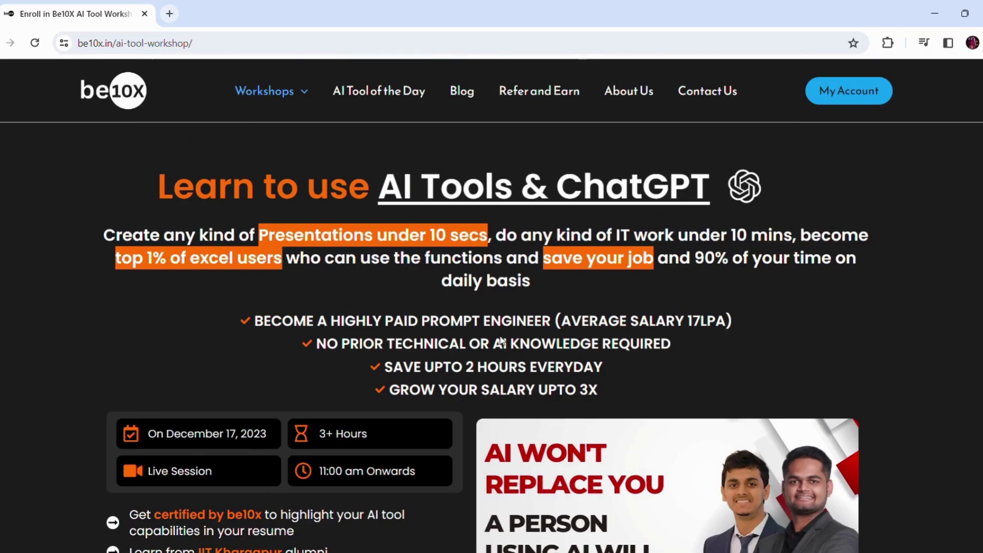
{"action": "scroll", "coordinate": [492, 307], "scroll_direction": "down", "scroll_amount": 3}
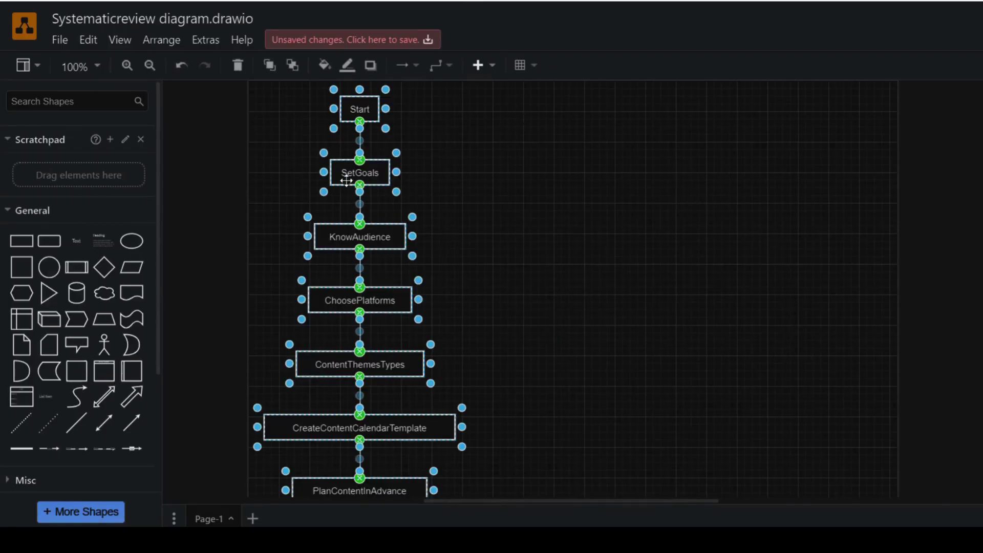
Look over the generated flowchart from Start to End and apply the dark red colour style to the Start box.
{"action": "scroll", "coordinate": [383, 194], "scroll_direction": "down", "scroll_amount": 10}
{"action": "scroll", "coordinate": [394, 185], "scroll_direction": "up", "scroll_amount": 5}
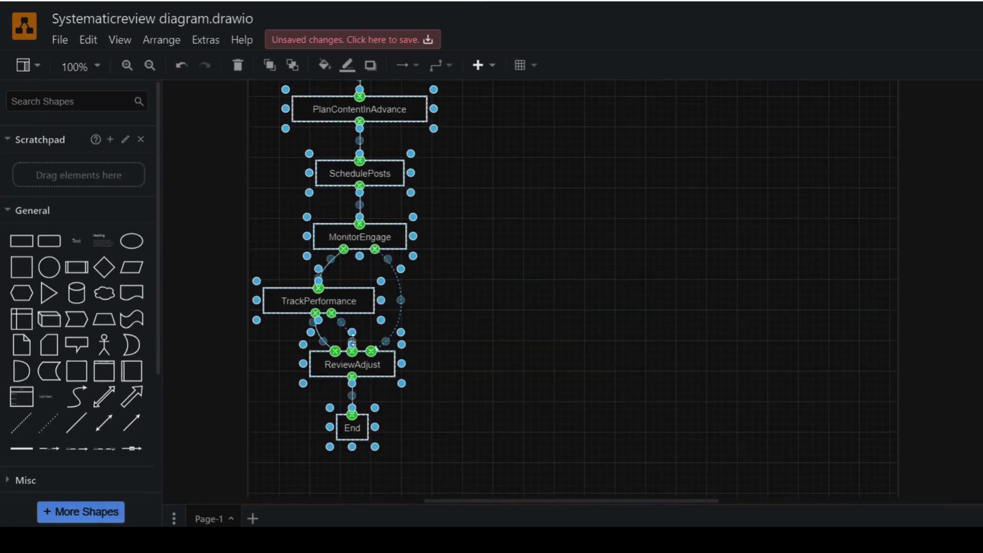
{"action": "scroll", "coordinate": [359, 307], "scroll_direction": "up", "scroll_amount": 10}
{"action": "scroll", "coordinate": [379, 236], "scroll_direction": "down", "scroll_amount": 4}
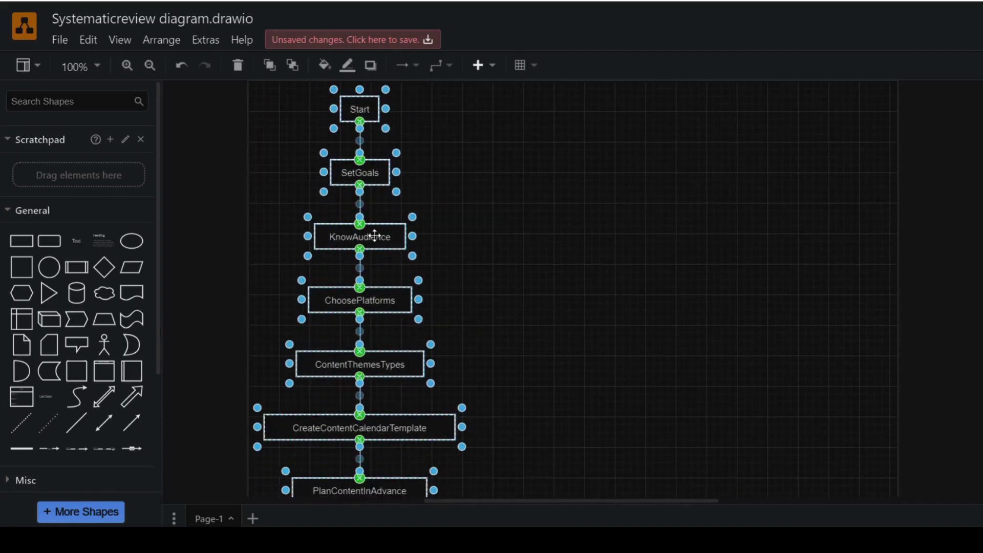
{"action": "scroll", "coordinate": [374, 232], "scroll_direction": "up", "scroll_amount": 2, "text": "ctrl"}
{"action": "scroll", "coordinate": [374, 231], "scroll_direction": "up", "scroll_amount": 3}
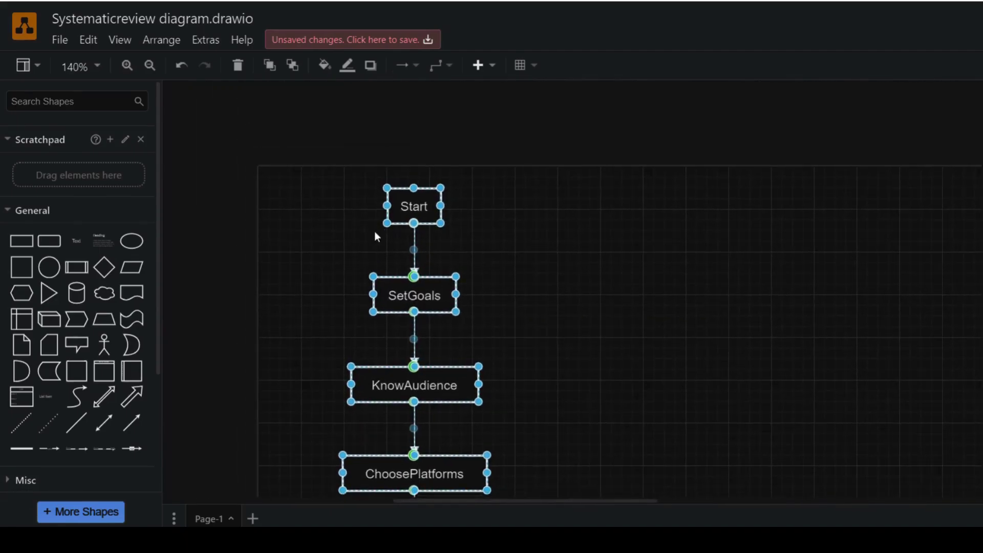
{"action": "left_click", "coordinate": [410, 165]}
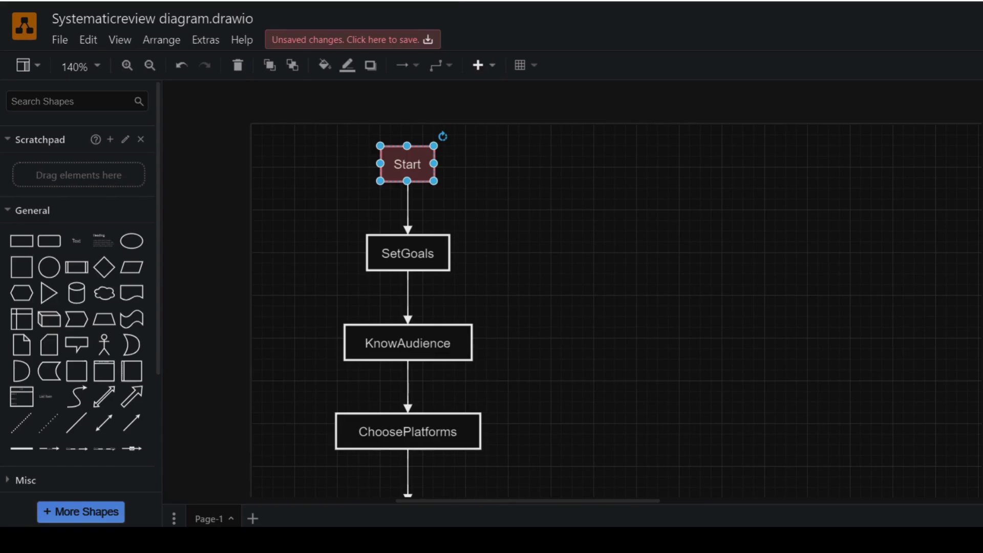
Try the glass, sketch and shadow effects on the SetGoals box and keep only its rounded corners.
{"action": "scroll", "coordinate": [455, 285], "scroll_direction": "down", "scroll_amount": 3}
{"action": "left_click", "coordinate": [410, 180]}
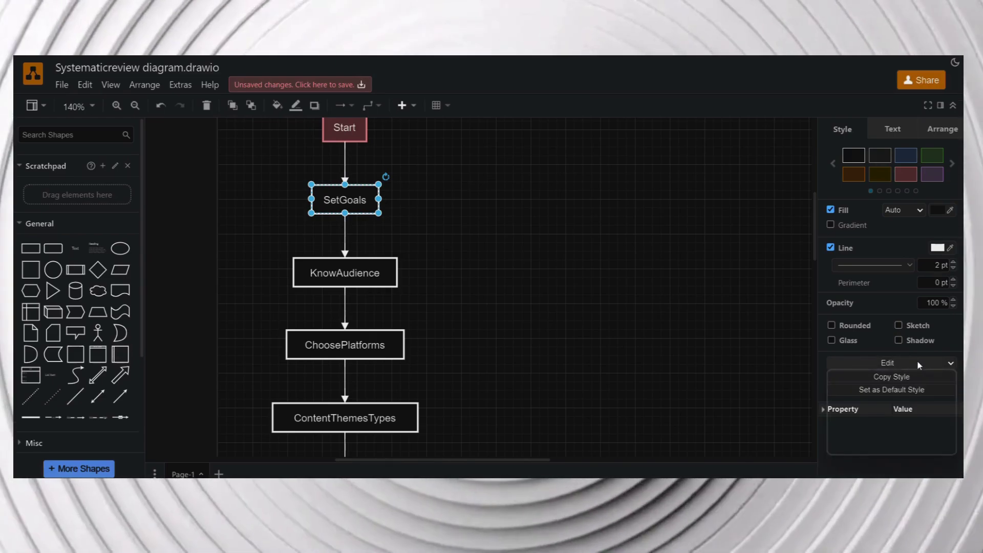
{"action": "left_click", "coordinate": [887, 363]}
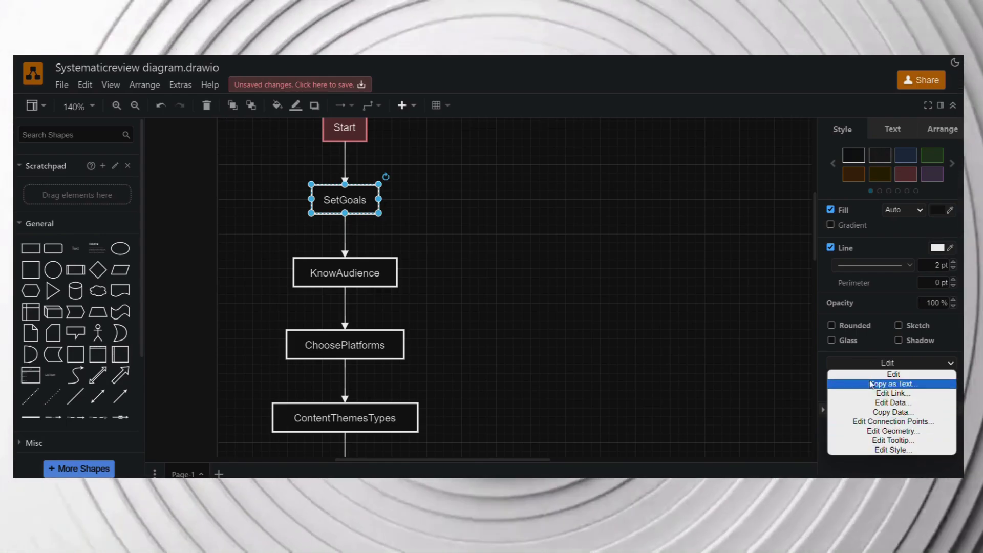
{"action": "left_click", "coordinate": [877, 339]}
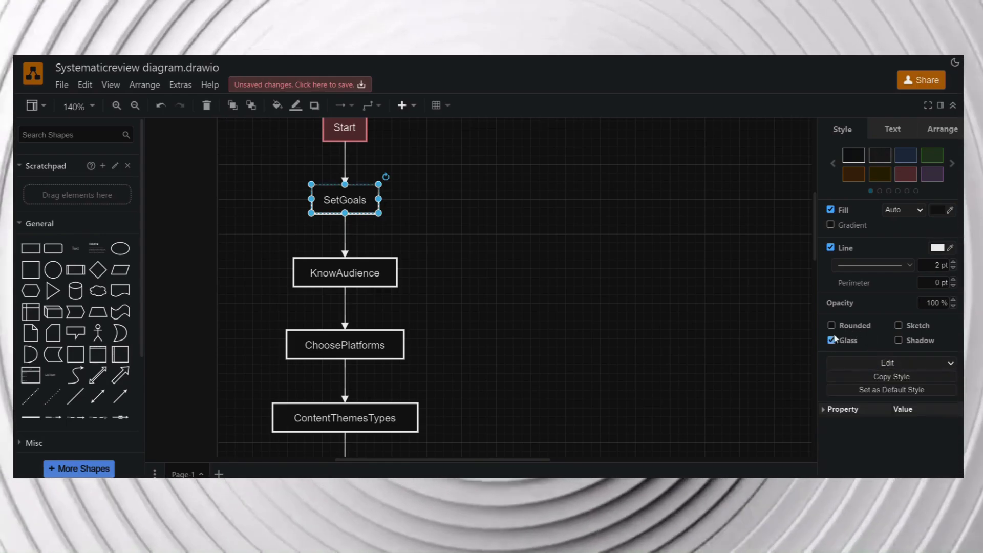
{"action": "left_click", "coordinate": [830, 325]}
{"action": "scroll", "coordinate": [327, 205], "scroll_direction": "up", "scroll_amount": 1}
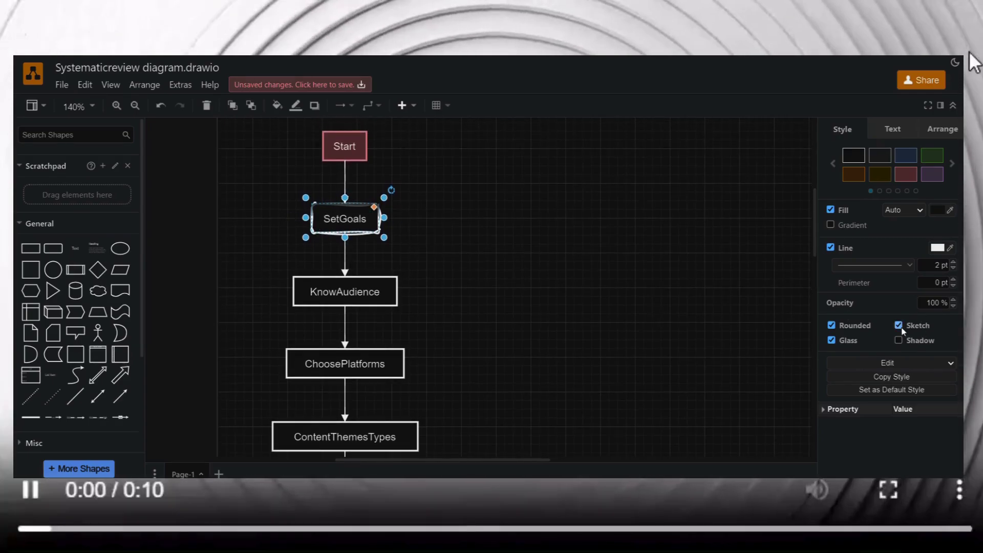
{"action": "left_click", "coordinate": [899, 340]}
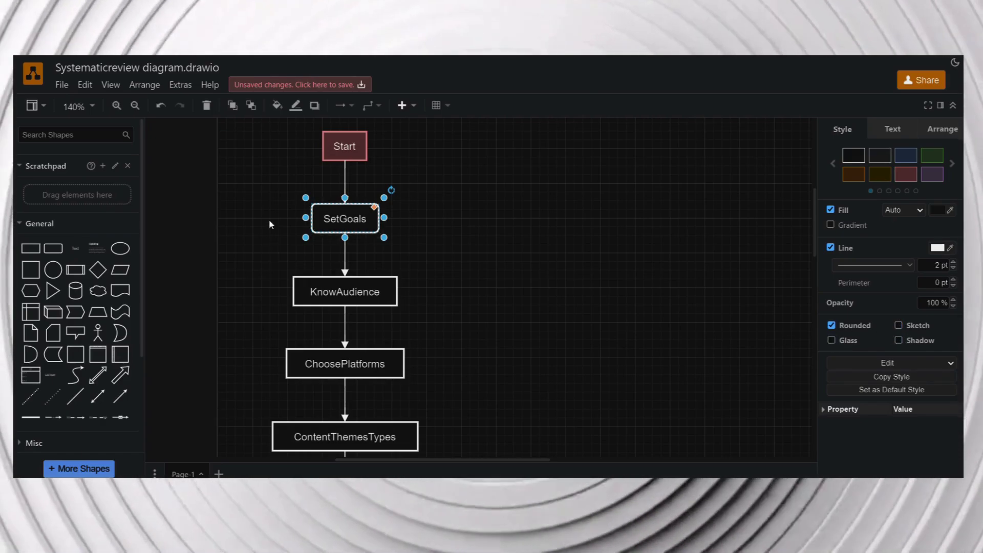
Give the KnowAudience box rounded corners and stretch it to about twice its width.
{"action": "scroll", "coordinate": [359, 256], "scroll_direction": "down", "scroll_amount": 2}
{"action": "left_click", "coordinate": [367, 249]}
{"action": "left_click", "coordinate": [831, 326]}
{"action": "left_click", "coordinate": [382, 224]}
{"action": "left_click", "coordinate": [378, 239]}
{"action": "left_click_drag", "start_coordinate": [403, 227], "coordinate": [476, 230]}
Colour the CreateContentCalendarTemplate box pink and shift the PlanContentInAdvance and SchedulePosts boxes to the right.
{"action": "scroll", "coordinate": [499, 246], "scroll_direction": "down", "scroll_amount": 5}
{"action": "left_click", "coordinate": [512, 218]}
{"action": "scroll", "coordinate": [567, 299], "scroll_direction": "down", "scroll_amount": 3}
{"action": "left_click_drag", "start_coordinate": [396, 230], "coordinate": [483, 237]}
{"action": "left_click_drag", "start_coordinate": [373, 300], "coordinate": [453, 312]}
Colour the PlanContentInAdvance box bright green and the SchedulePosts box blue.
{"action": "left_click", "coordinate": [430, 234]}
{"action": "left_click", "coordinate": [906, 155]}
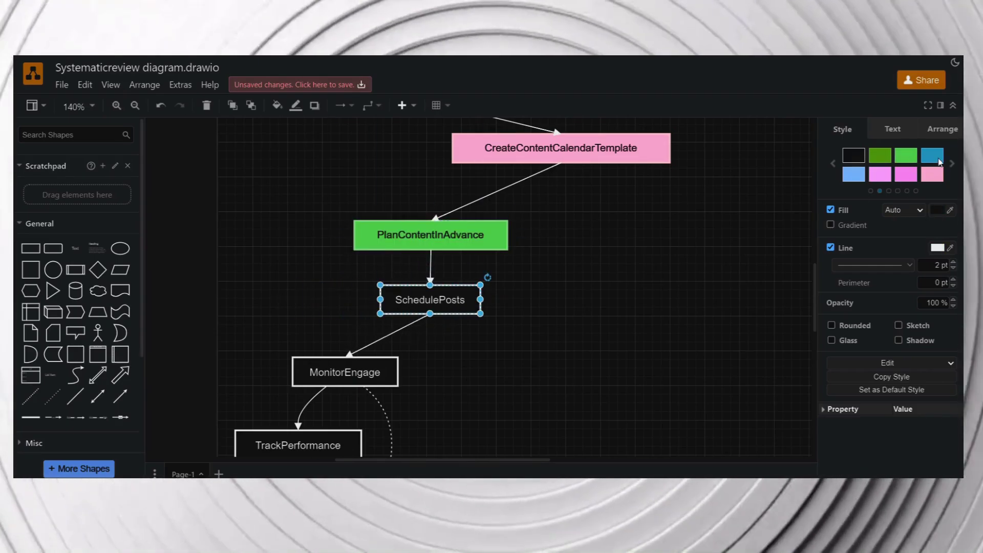
{"action": "left_click", "coordinate": [940, 161]}
Move the MonitorEngage box directly below SchedulePosts, round its corners and try the dark red and grey-blue colour styles on it.
{"action": "left_click_drag", "start_coordinate": [337, 384], "coordinate": [422, 385]}
{"action": "left_click", "coordinate": [831, 325]}
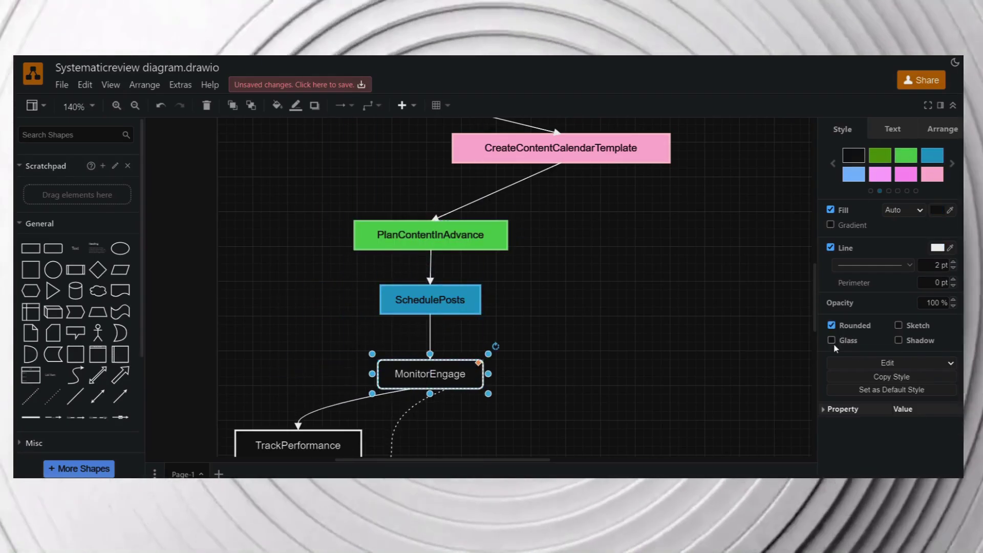
{"action": "left_click", "coordinate": [952, 163]}
{"action": "left_click", "coordinate": [952, 163]}
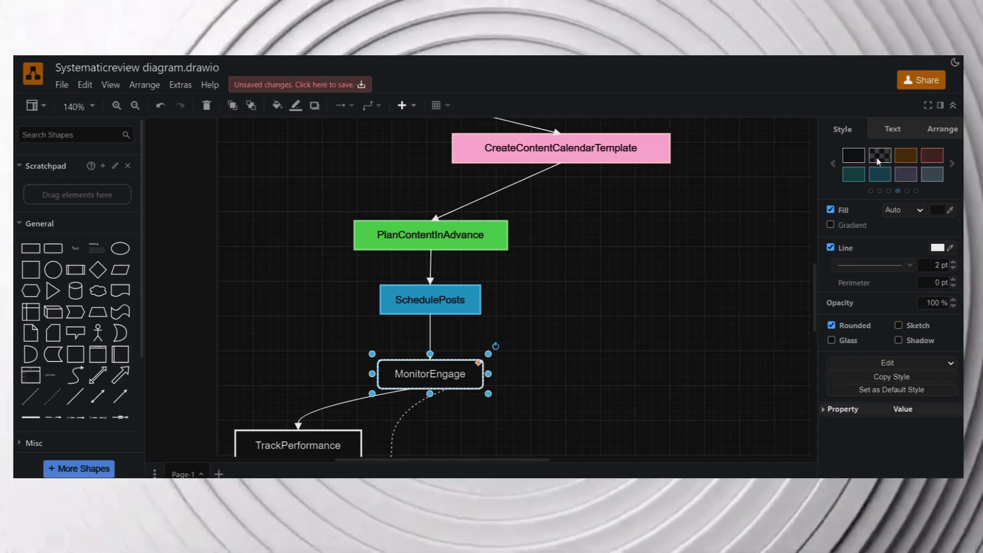
{"action": "left_click", "coordinate": [933, 156]}
{"action": "left_click", "coordinate": [938, 179]}
{"action": "scroll", "coordinate": [468, 318], "scroll_direction": "down", "scroll_amount": 3}
{"action": "left_click", "coordinate": [468, 318]}
Set the application theme to Minimal and acknowledge the restart notice.
{"action": "scroll", "coordinate": [468, 318], "scroll_direction": "up", "scroll_amount": 10}
{"action": "left_click", "coordinate": [180, 84]}
{"action": "mouse_move", "coordinate": [181, 148]}
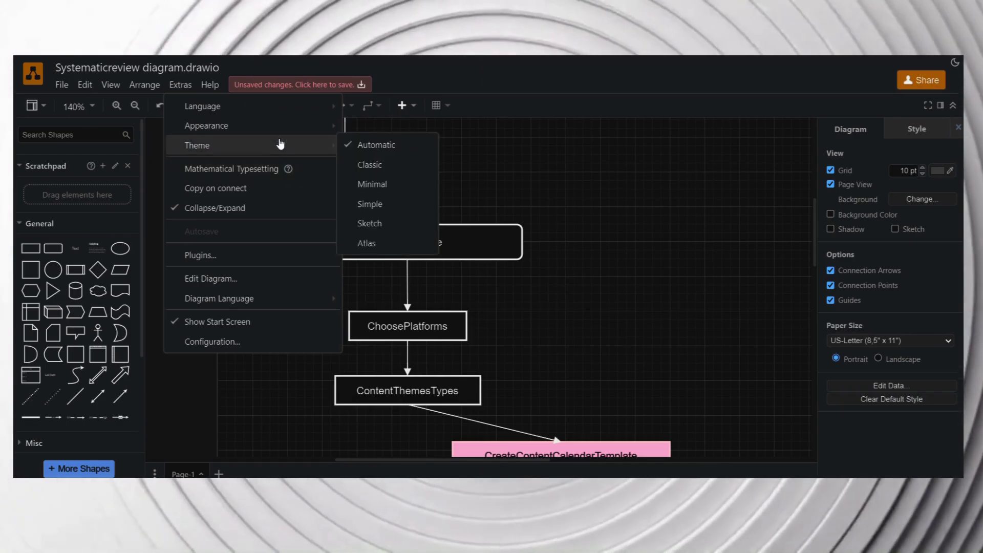
{"action": "left_click", "coordinate": [372, 183]}
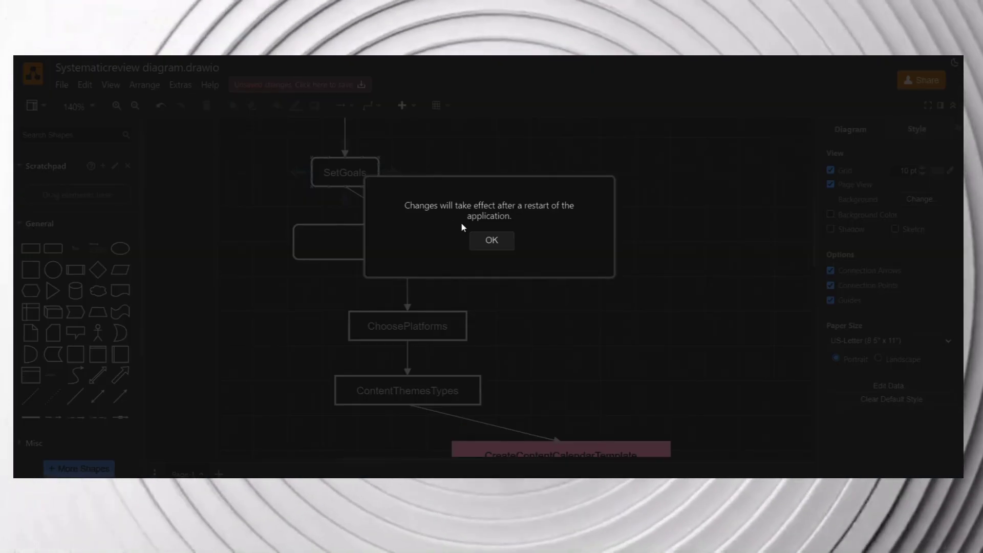
{"action": "left_click", "coordinate": [492, 240]}
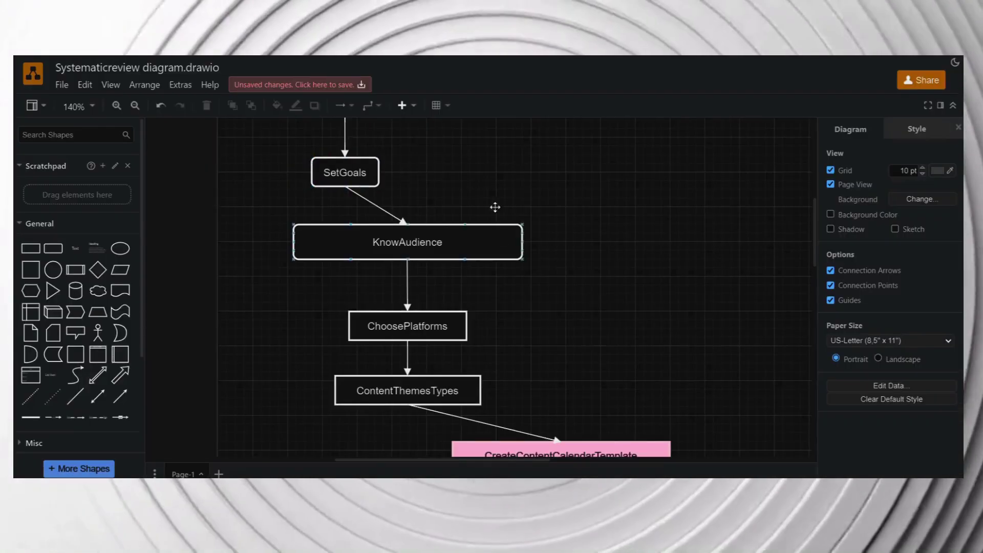
Return the application theme to Automatic and acknowledge the restart notice.
{"action": "scroll", "coordinate": [493, 208], "scroll_direction": "up", "scroll_amount": 3}
{"action": "left_click", "coordinate": [182, 85]}
{"action": "mouse_move", "coordinate": [205, 145]}
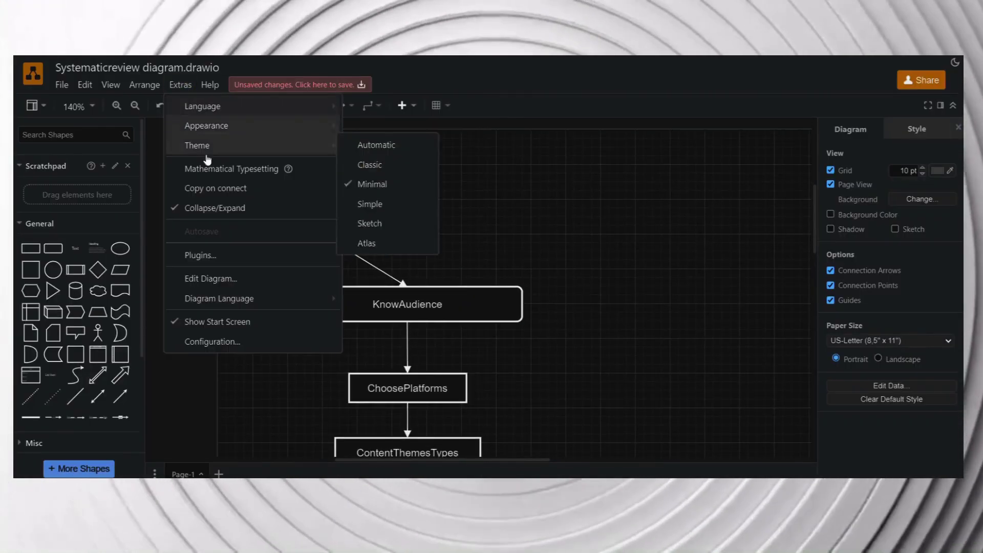
{"action": "left_click", "coordinate": [387, 148]}
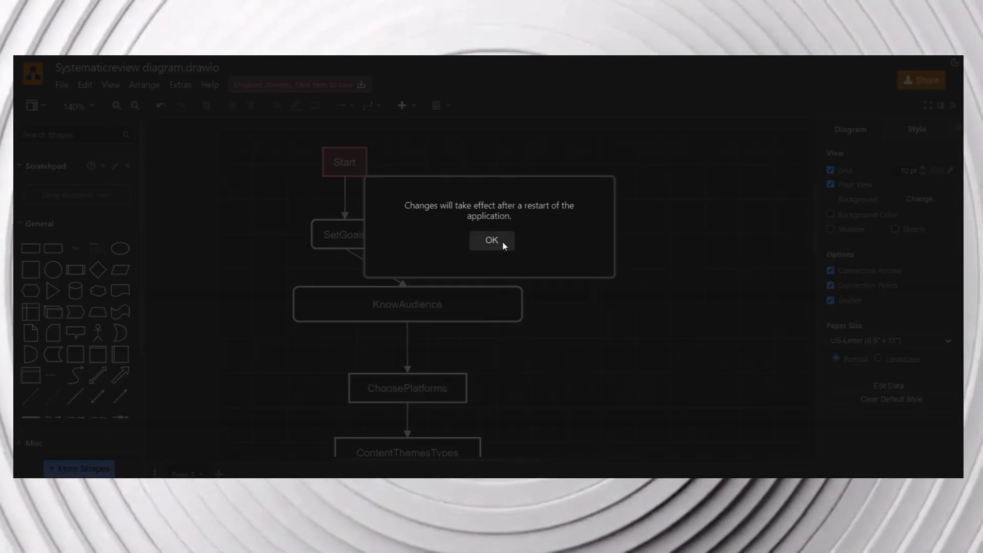
{"action": "left_click", "coordinate": [502, 245]}
Restyle the whole flowchart with the preset that uses light purple boxes.
{"action": "left_click", "coordinate": [177, 85]}
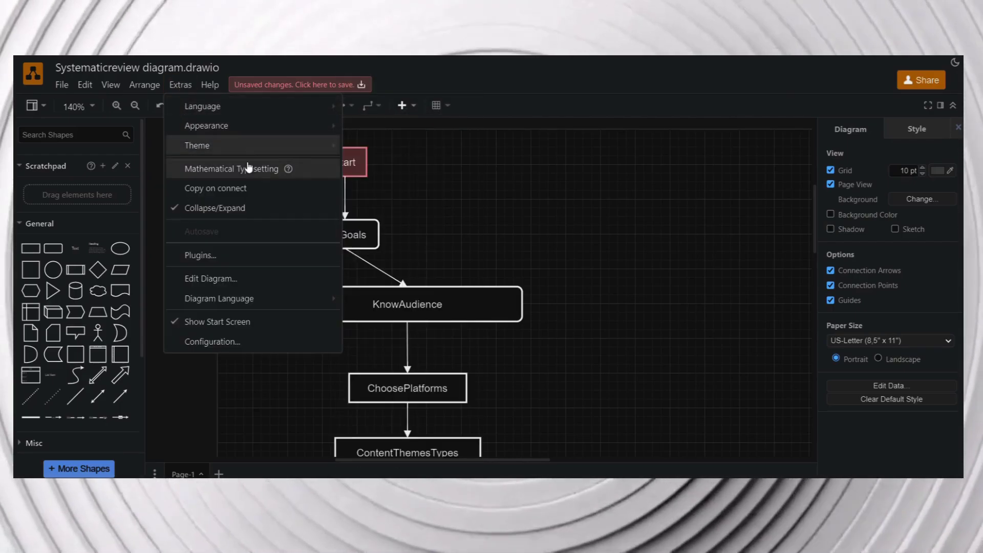
{"action": "mouse_move", "coordinate": [251, 145]}
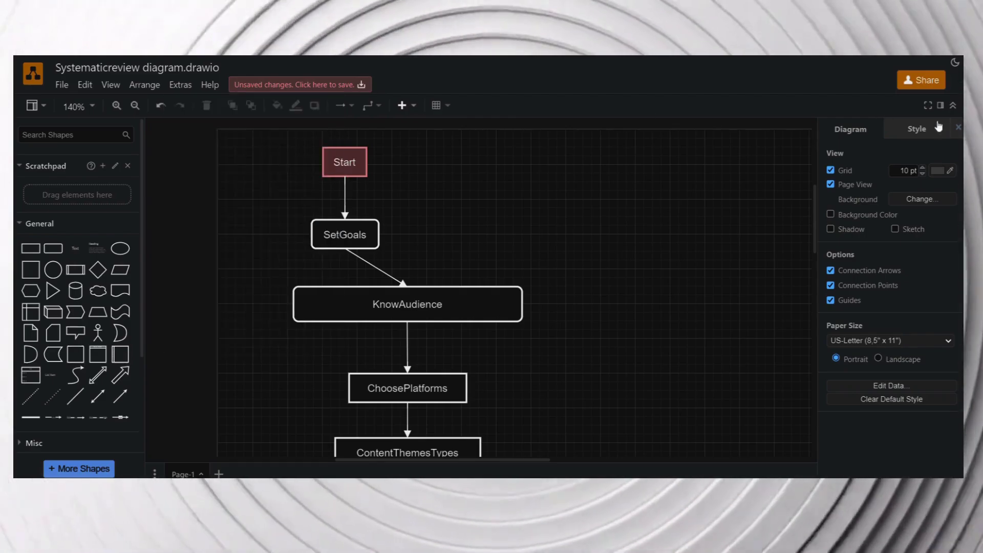
{"action": "left_click", "coordinate": [917, 130]}
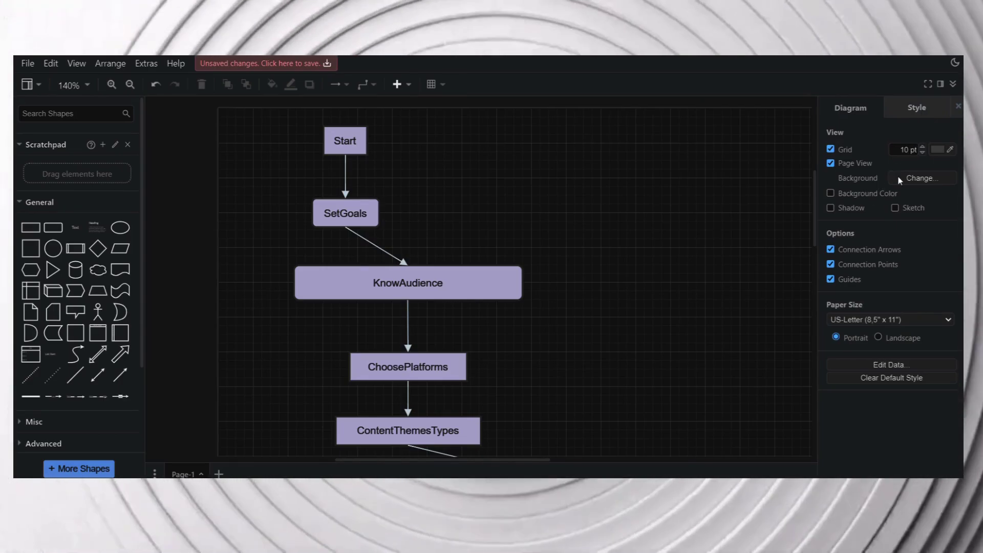
Check the background image settings without changing them and look over the purple flowchart from top to bottom.
{"action": "left_click", "coordinate": [935, 183]}
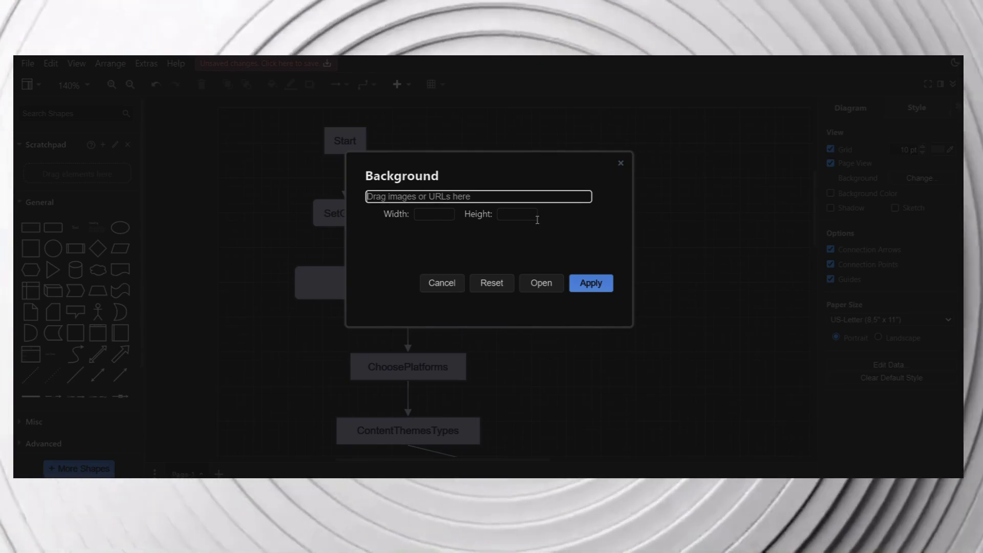
{"action": "left_click", "coordinate": [756, 223]}
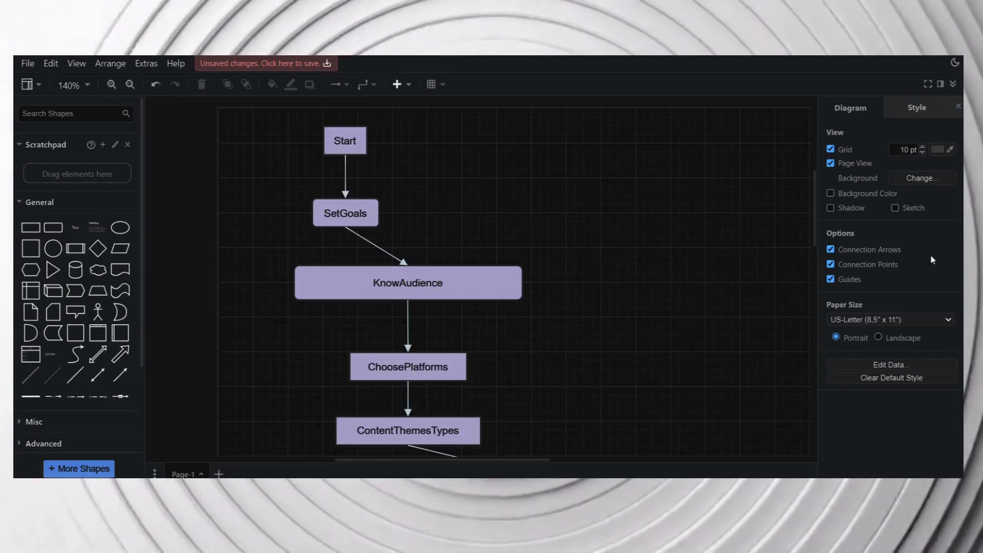
{"action": "scroll", "coordinate": [737, 238], "scroll_direction": "up", "scroll_amount": 4}
{"action": "scroll", "coordinate": [732, 245], "scroll_direction": "down", "scroll_amount": 20}
{"action": "scroll", "coordinate": [732, 246], "scroll_direction": "up", "scroll_amount": 7}
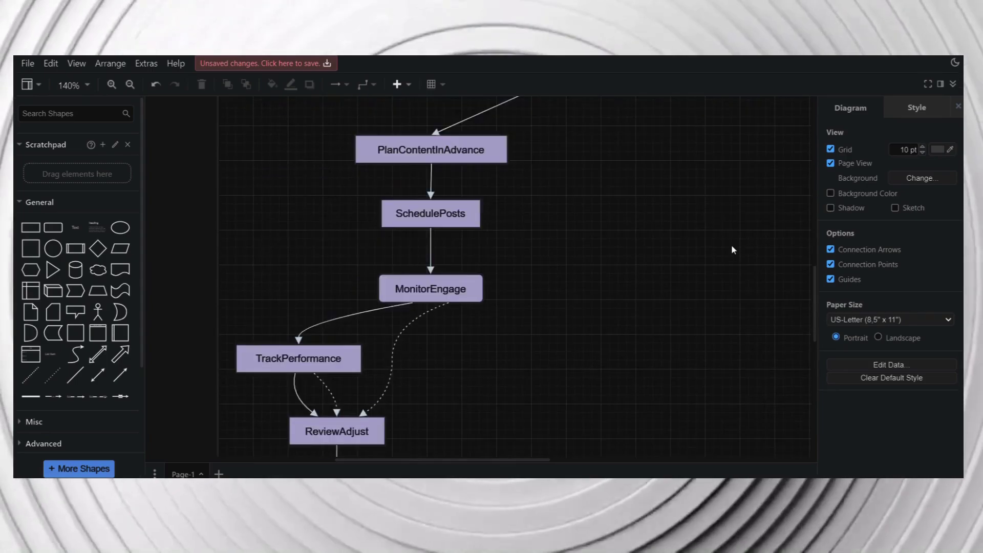
{"action": "scroll", "coordinate": [734, 246], "scroll_direction": "up", "scroll_amount": 6}
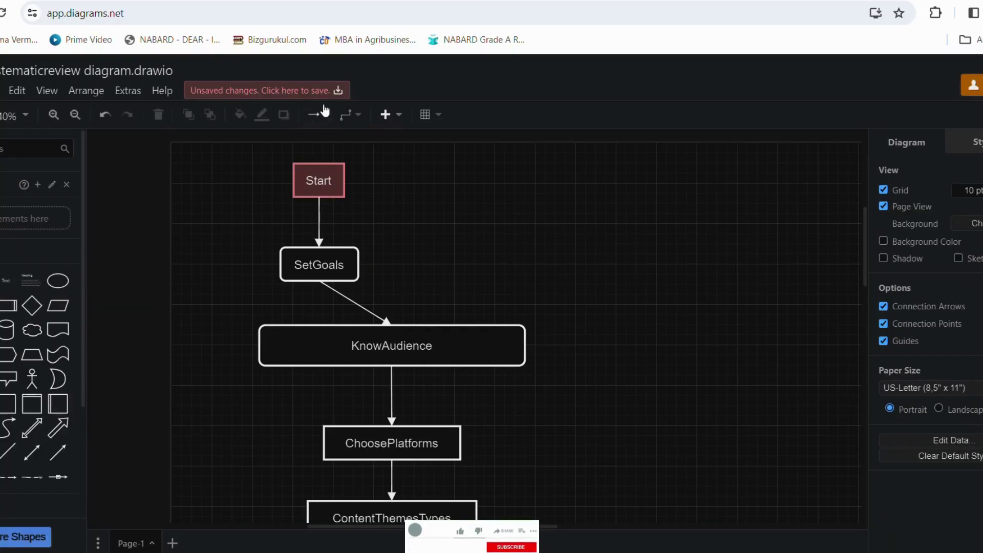
Try several preset diagram styles and apply the one with brown boxes, pink outlines and pink connectors to the whole flowchart.
{"action": "left_click", "coordinate": [436, 119]}
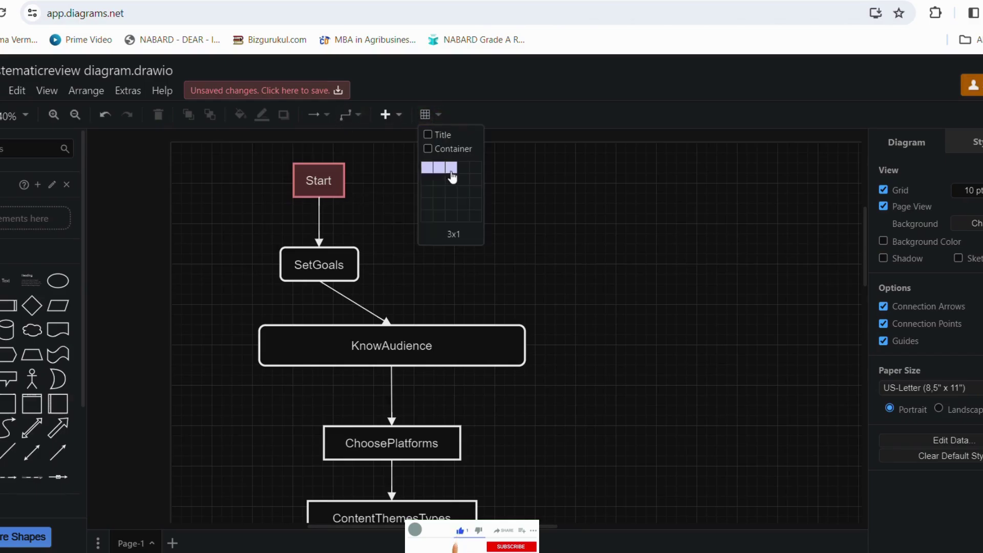
{"action": "left_click", "coordinate": [943, 123]}
{"action": "left_click", "coordinate": [973, 142]}
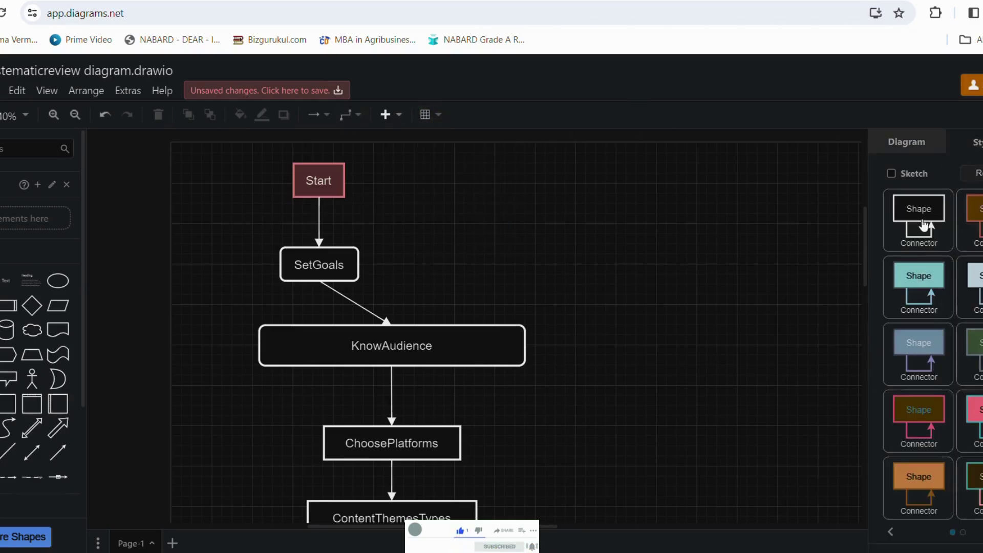
{"action": "left_click", "coordinate": [942, 287]}
{"action": "left_click", "coordinate": [944, 361]}
{"action": "left_click", "coordinate": [943, 407]}
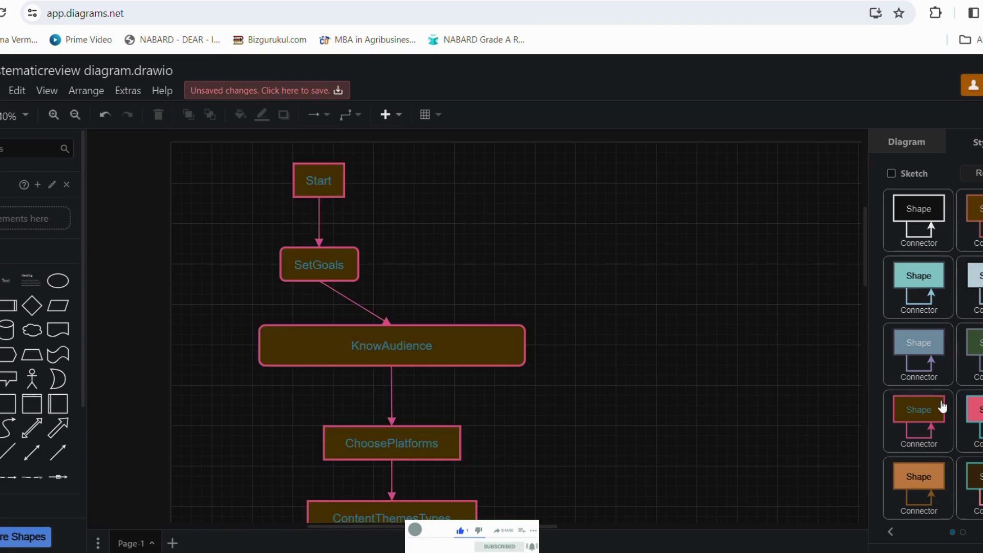